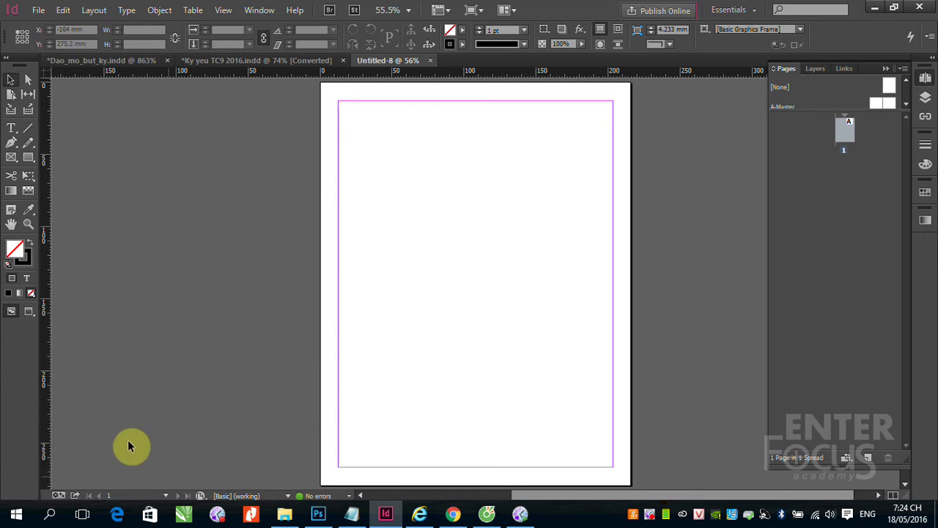
Launch Word 2013 with a new blank document and dismiss the Office activation wizard.
click(14, 511)
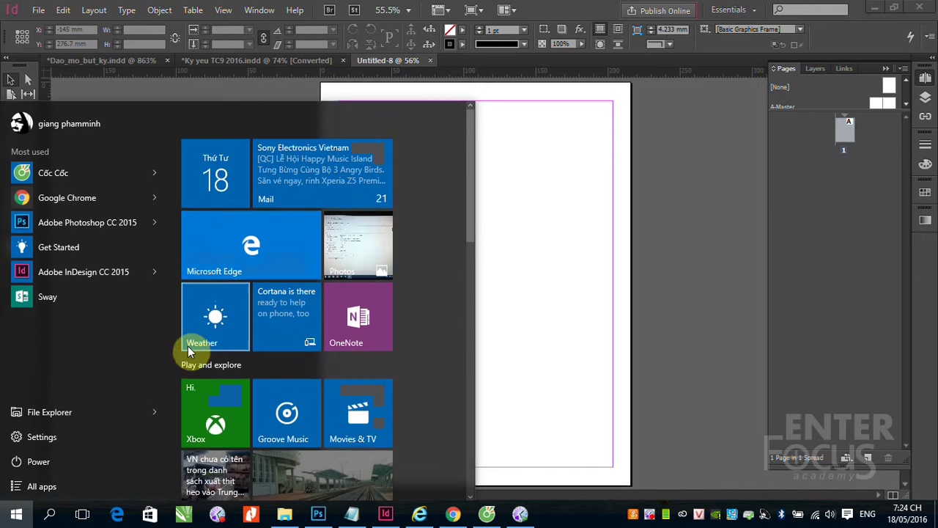
scroll(268, 295, down, 5)
scroll(266, 308, down, 4)
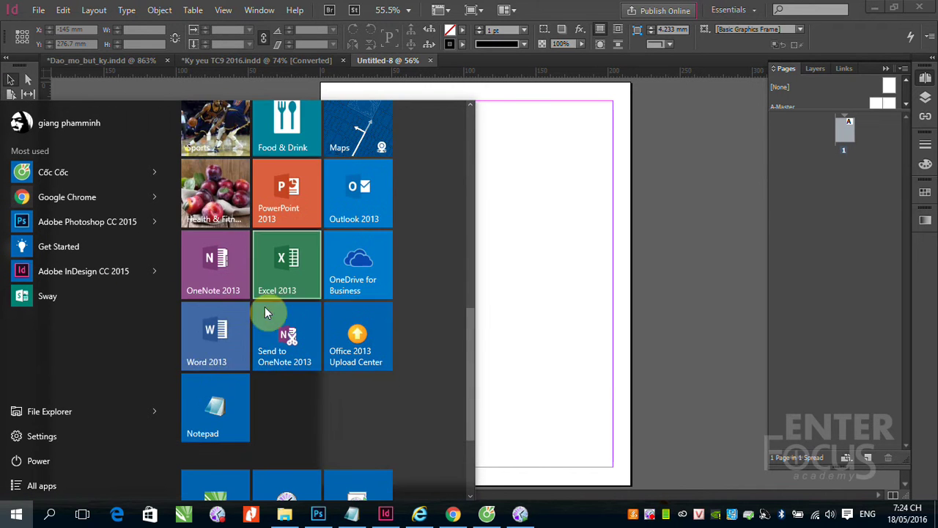
click(427, 272)
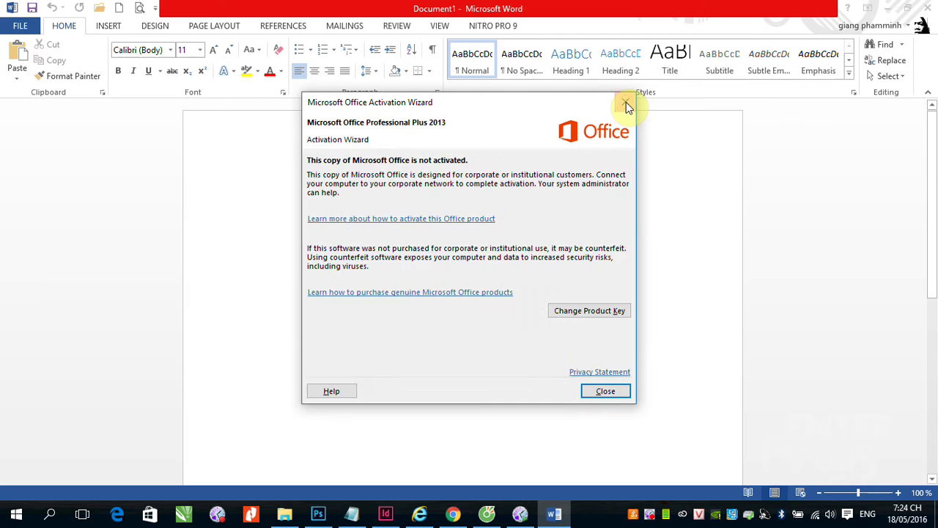
click(626, 104)
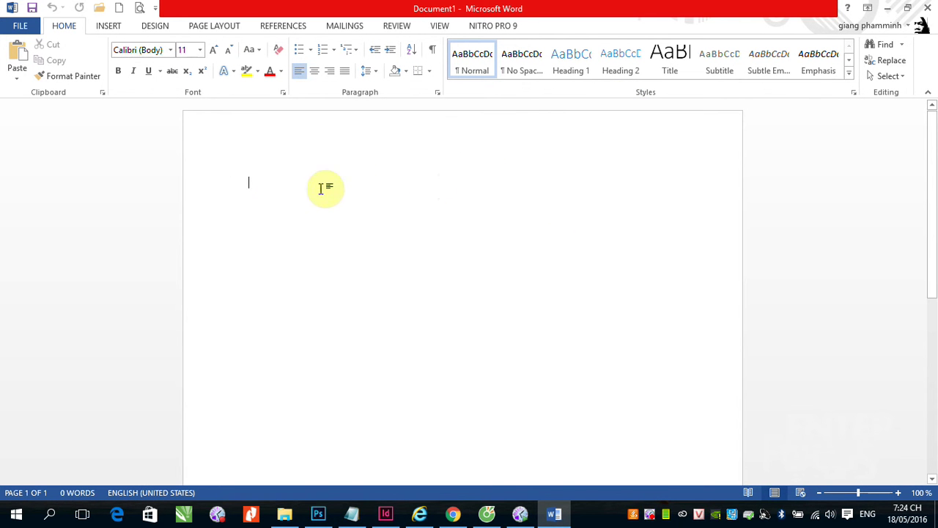
Insert a table with three columns and four rows into the blank document.
click(111, 29)
click(90, 57)
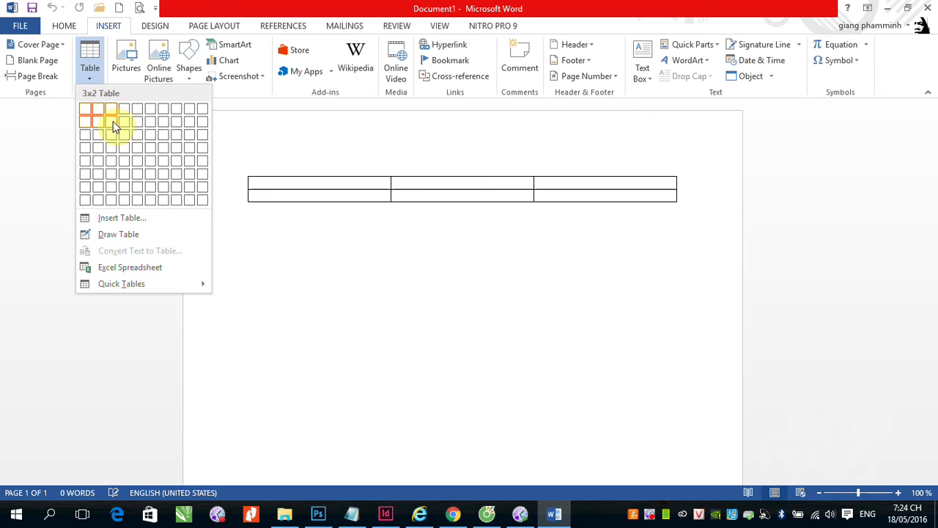
click(110, 147)
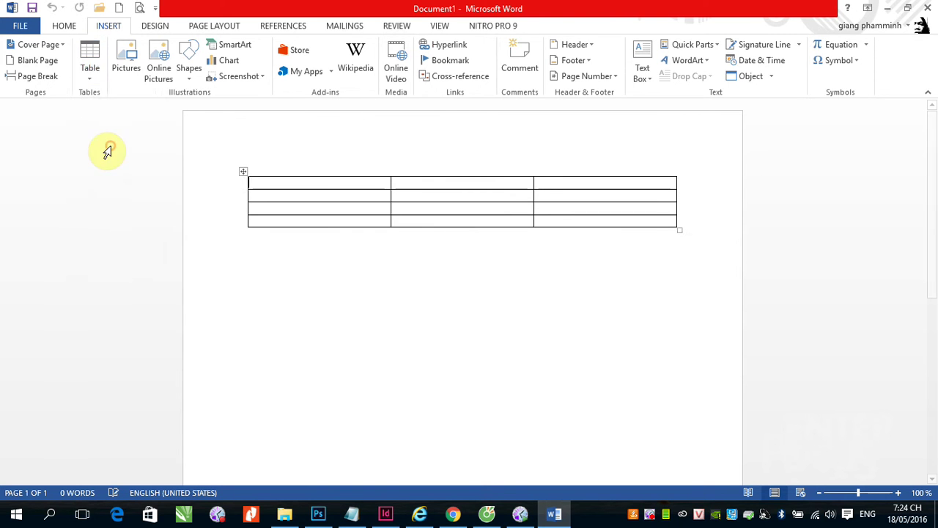
Fill the table's first row with the headings "Học Photoshop", "Học Illustrator" and "Học InDesign".
click(290, 182)
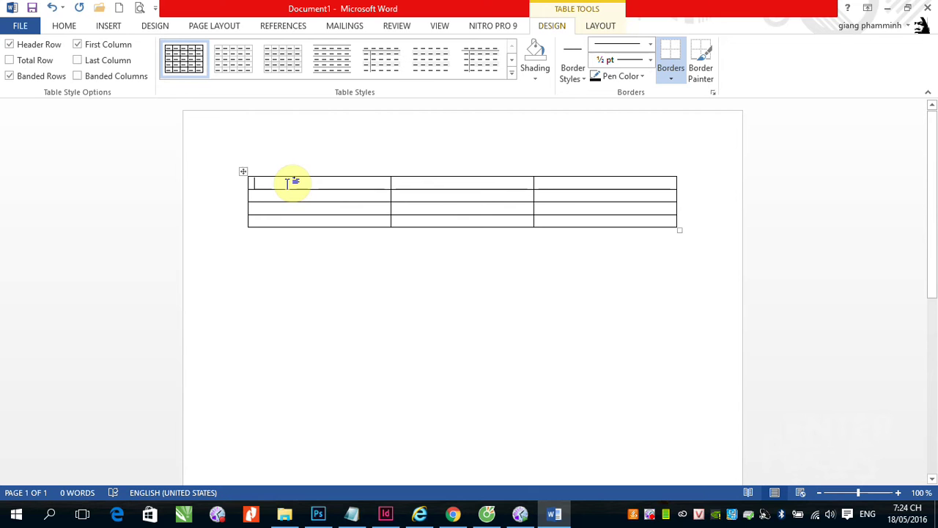
text(Ho)
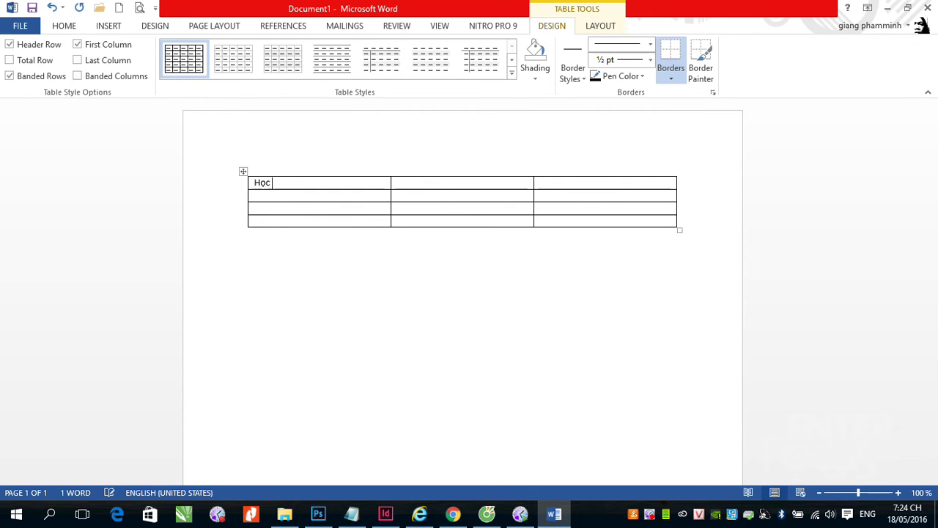
text(c Photo)
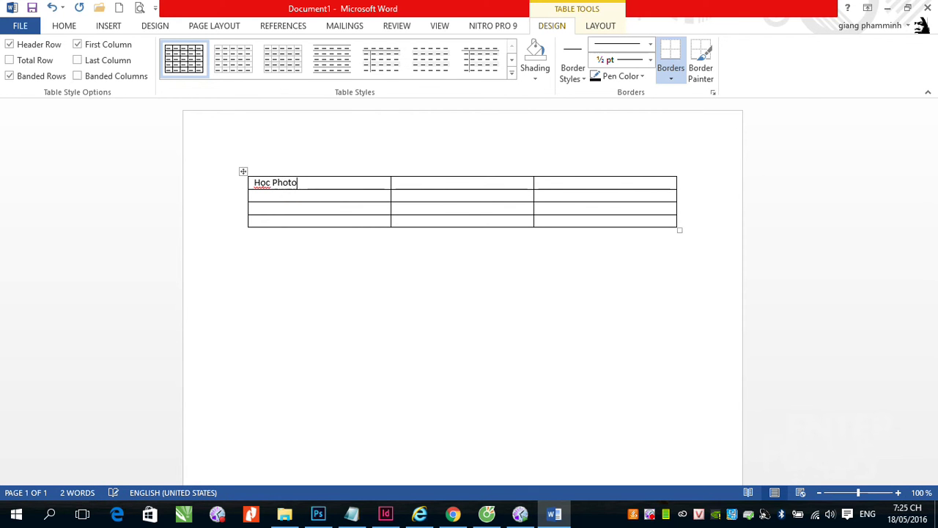
text(shop)
click(440, 182)
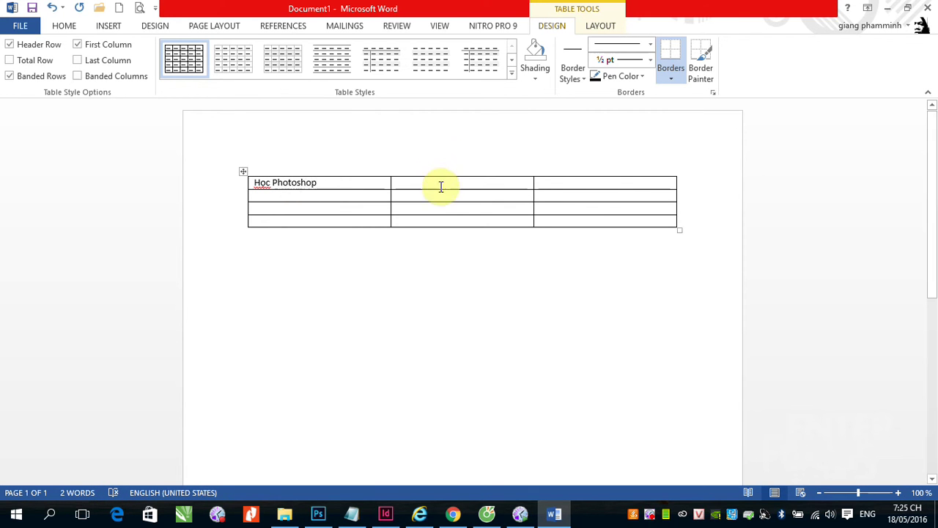
text(Hoc)
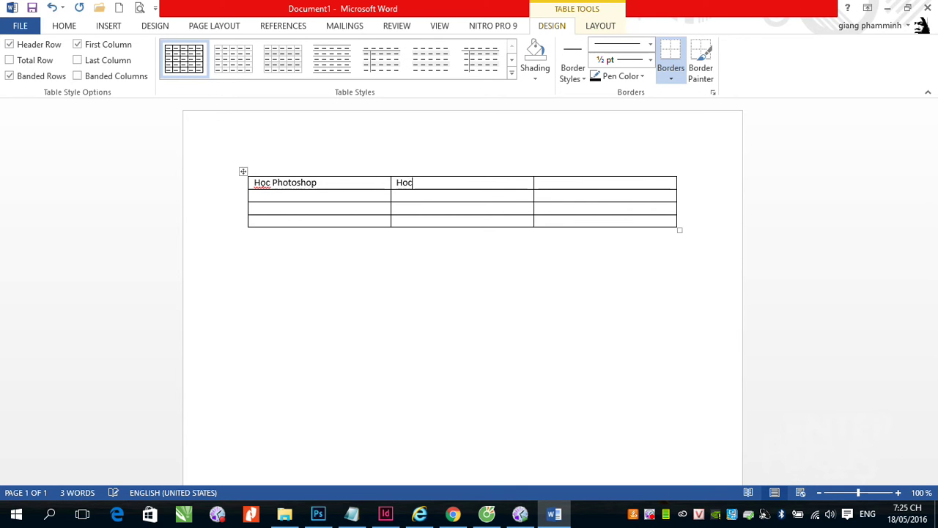
text( Illustrator)
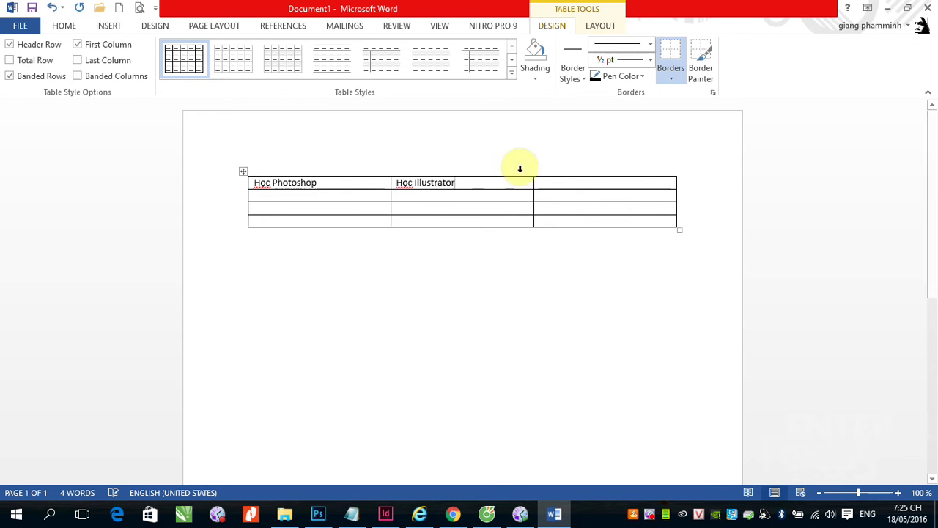
click(550, 180)
text(Hoc)
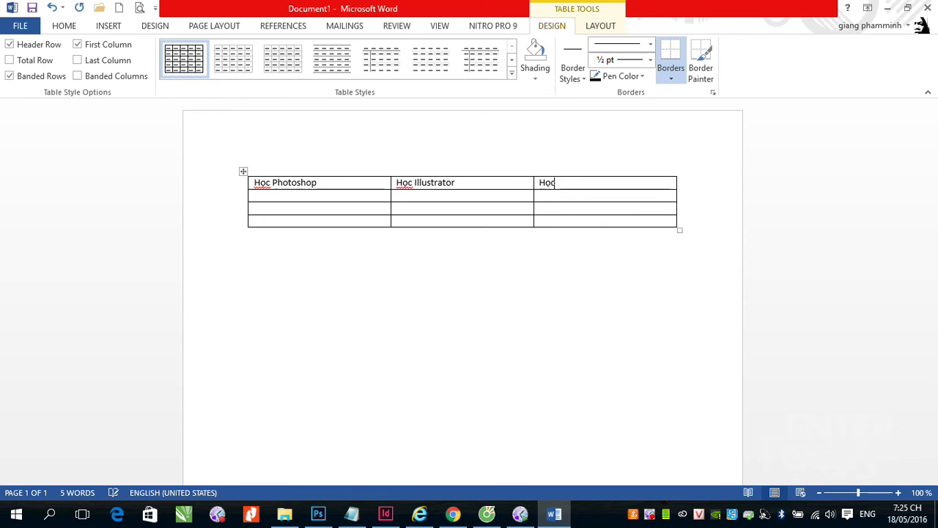
text( InDesign)
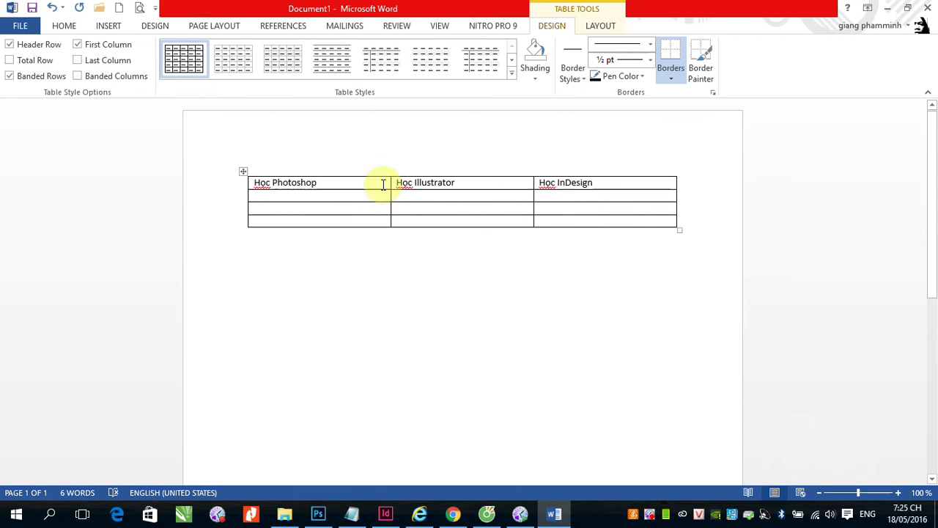
Enter "Buổi 1" in all three cells of the table's second row.
click(289, 193)
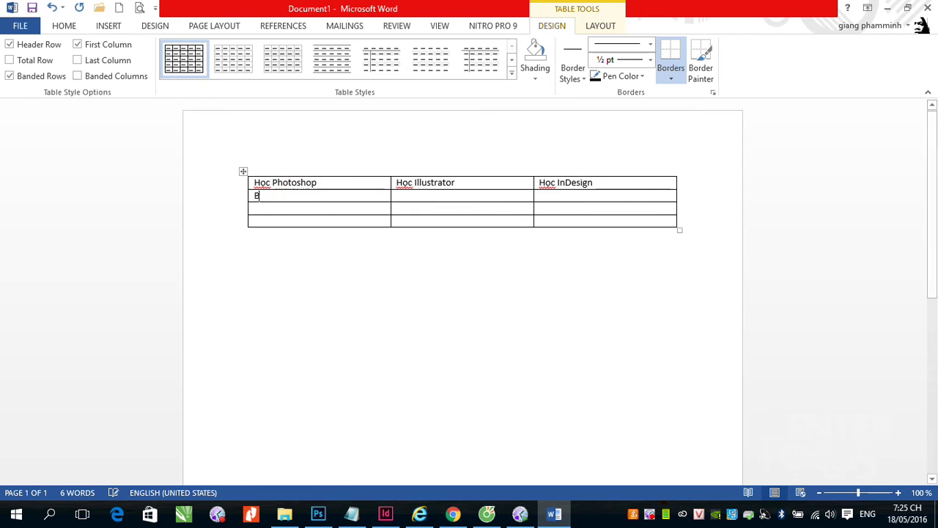
text(Buooir 1)
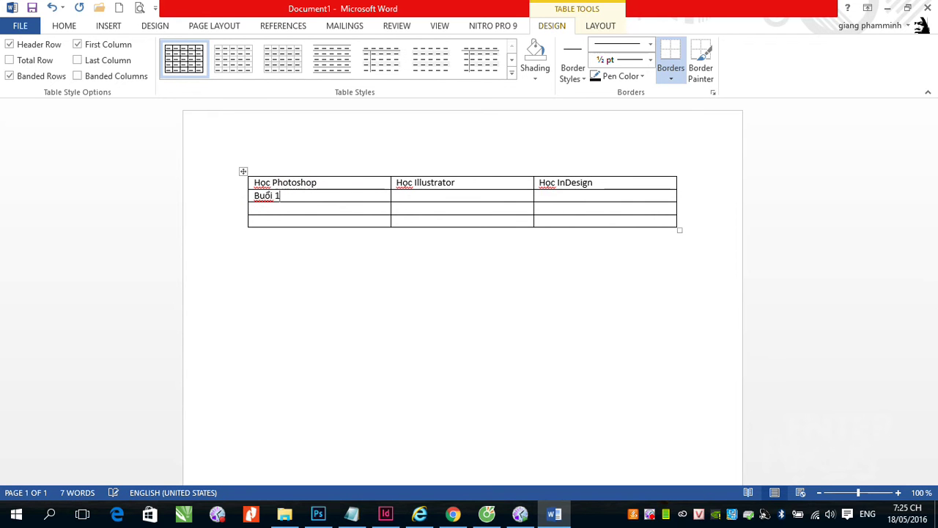
click(413, 195)
text(B)
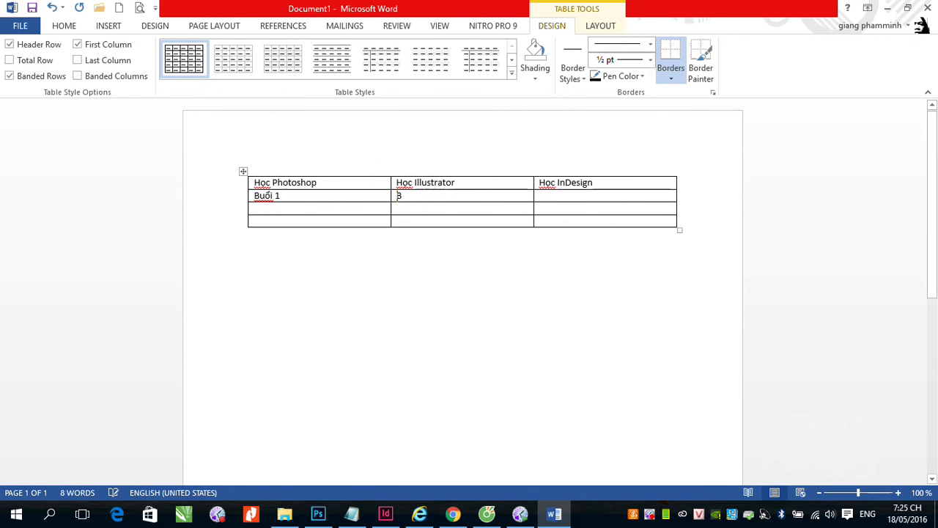
text(uooir 1)
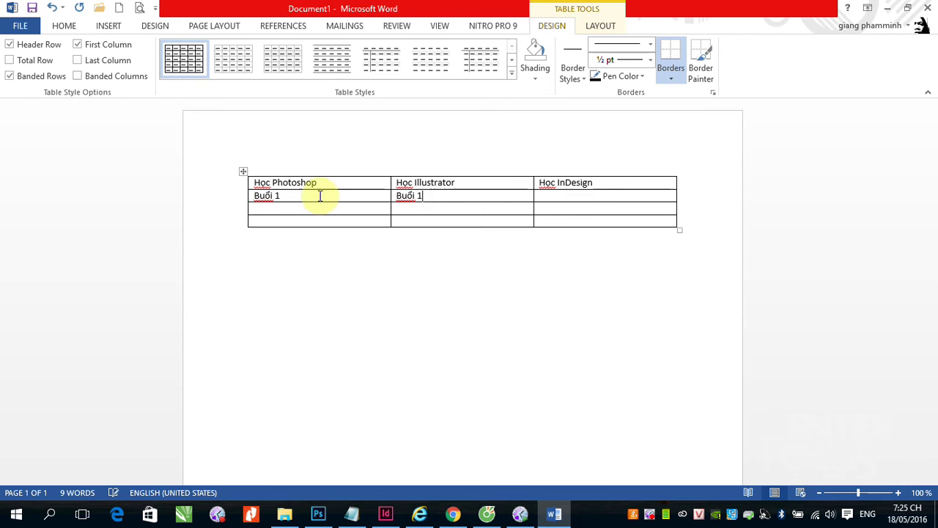
click(562, 198)
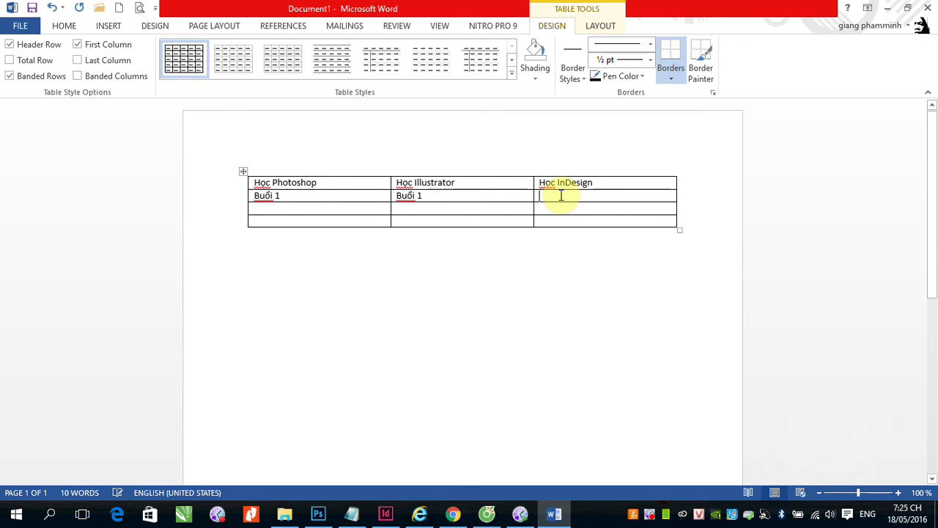
text(B)
text(uooi)
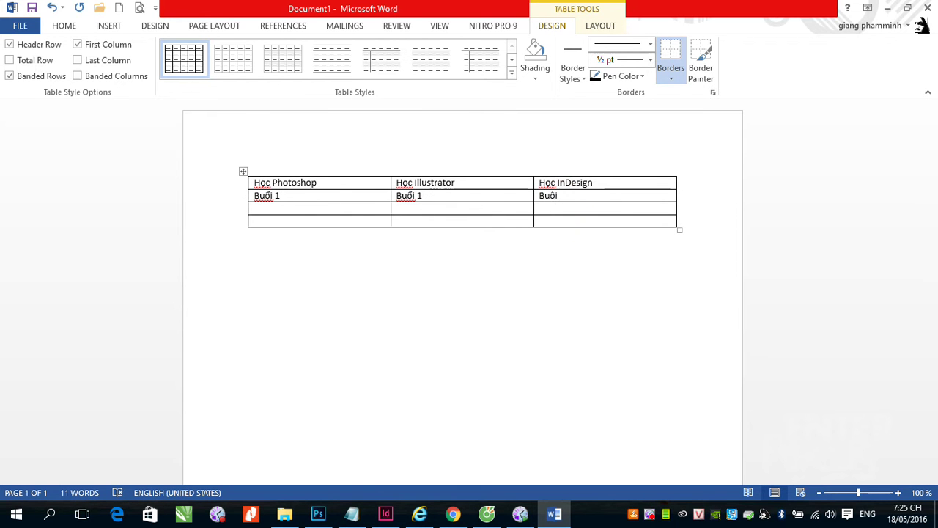
text(r 1)
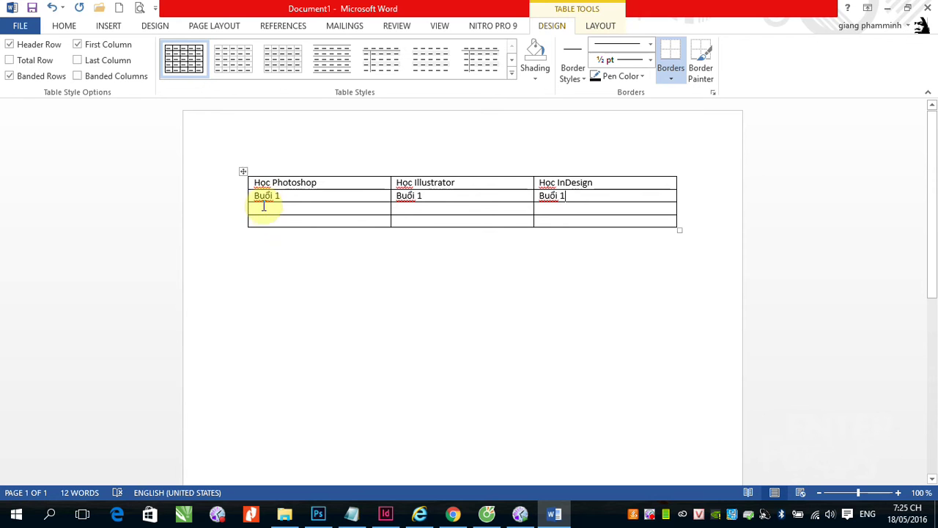
Enter "Buổi 2" and "Buổi 3" in the two remaining cells of the Học Photoshop column.
click(263, 208)
text(Buo)
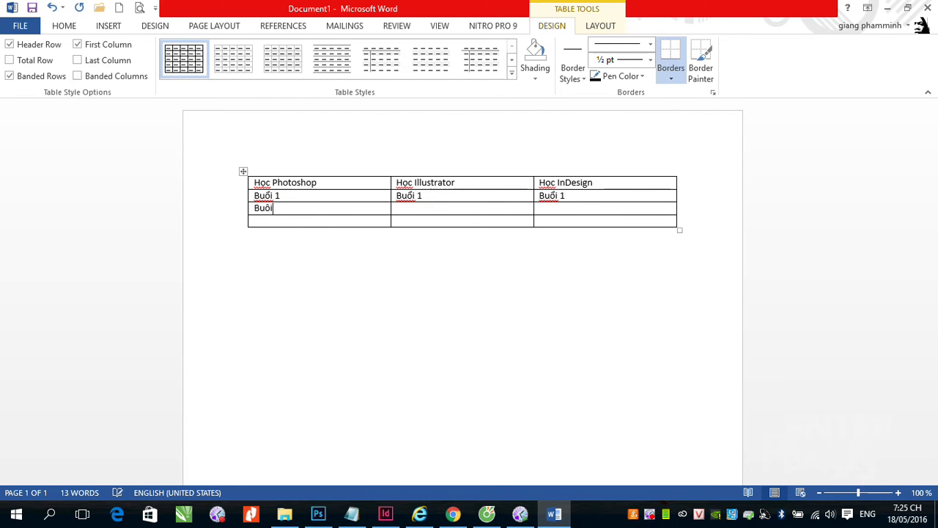
text(i 2)
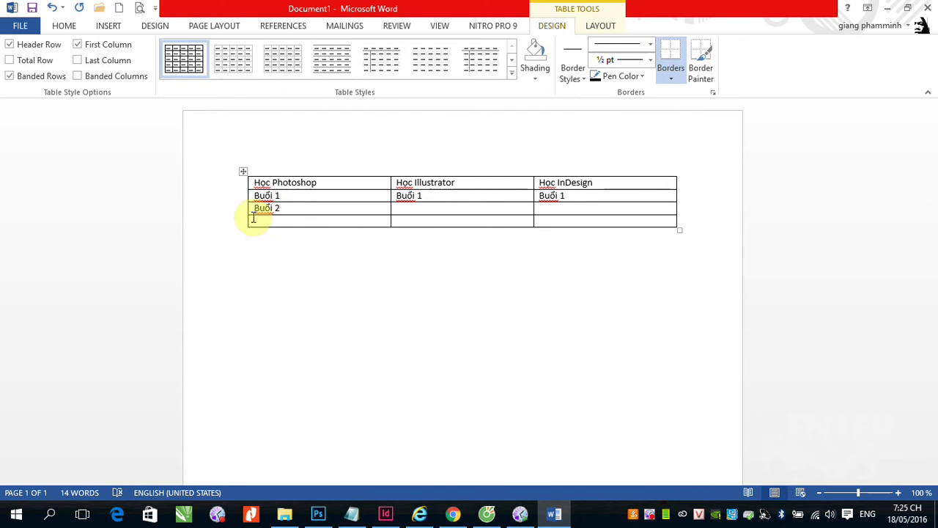
click(253, 220)
text(Bu)
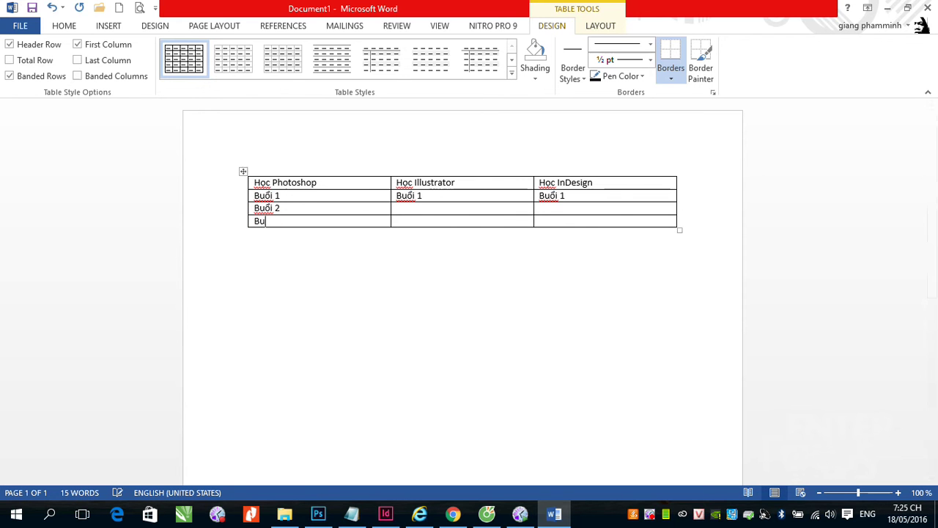
text(ôổi)
Copy the three Buổi cells of the Học Photoshop column into the Học Illustrator and Học InDesign columns.
drag(255, 195, 279, 220)
key(ctrl+c)
drag(402, 194, 434, 222)
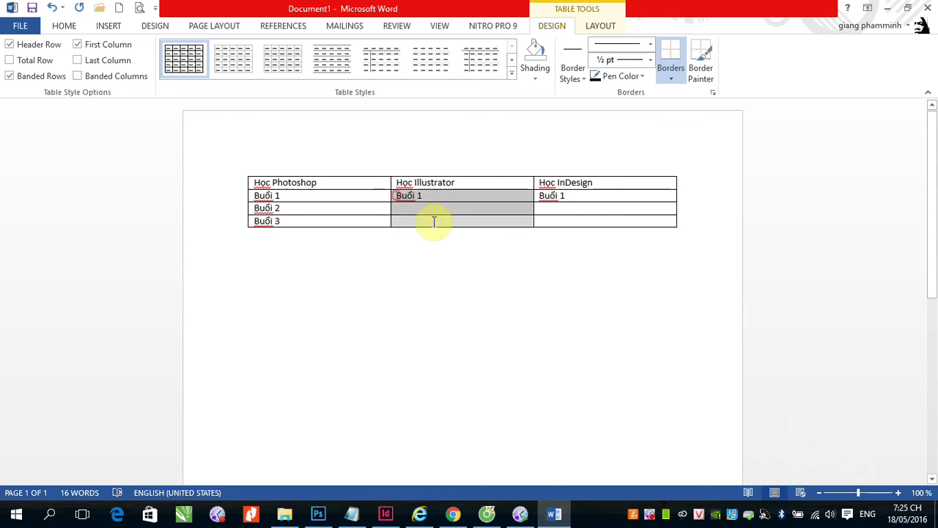
key(ctrl+v)
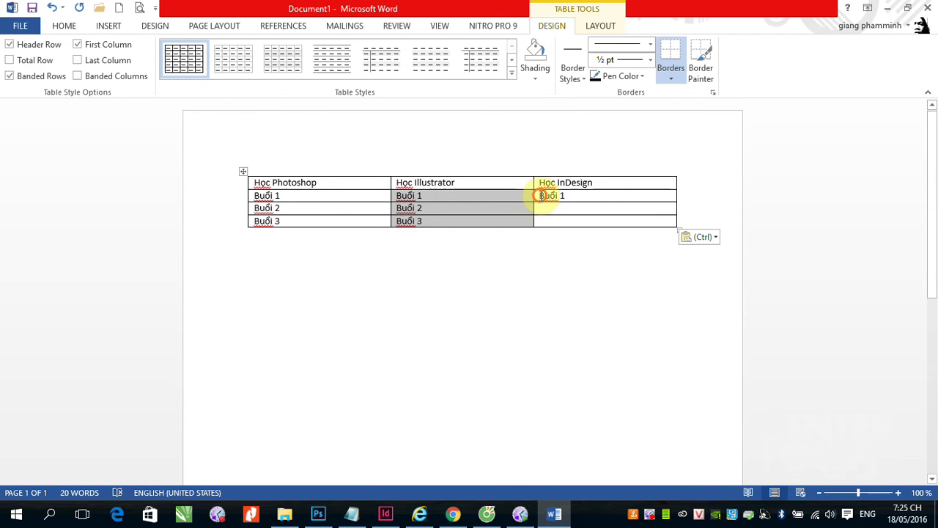
drag(540, 195, 570, 224)
key(ctrl+v)
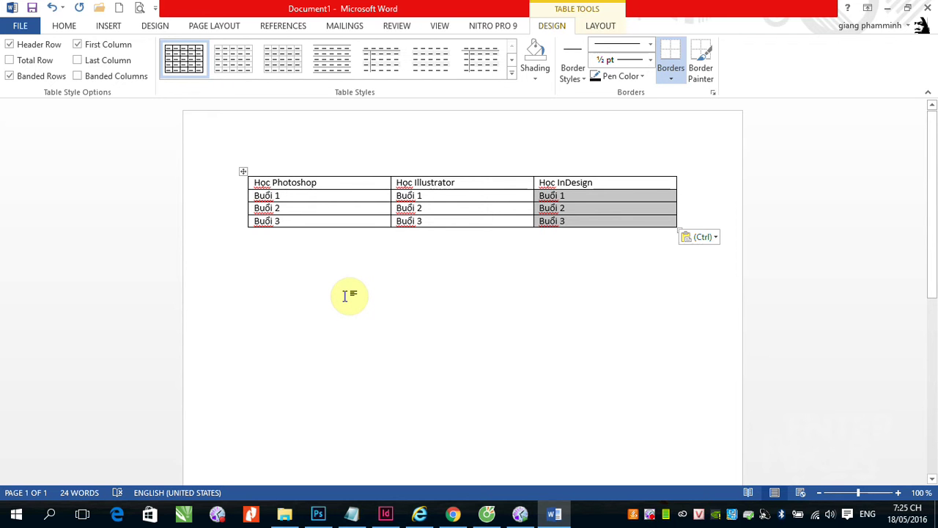
Save the document to the Desktop as a Word document named "Ban".
key(ctrl+s)
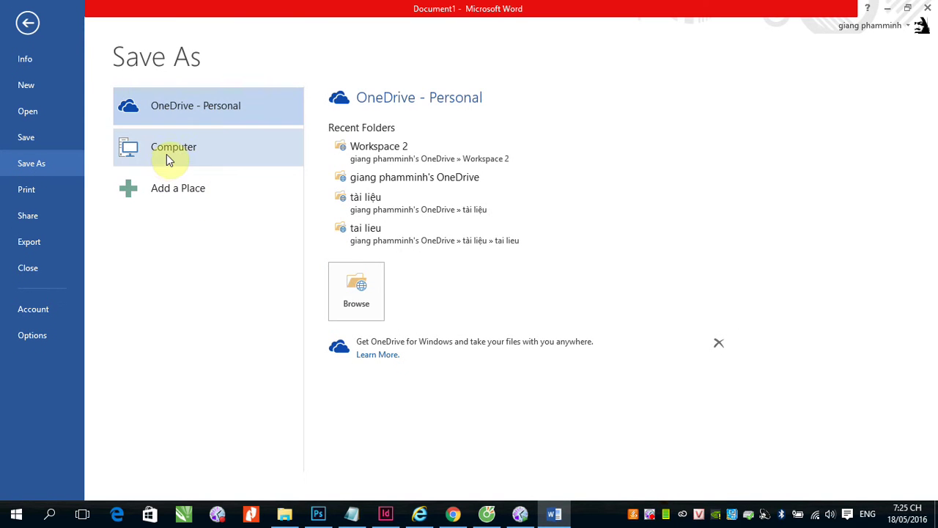
click(169, 157)
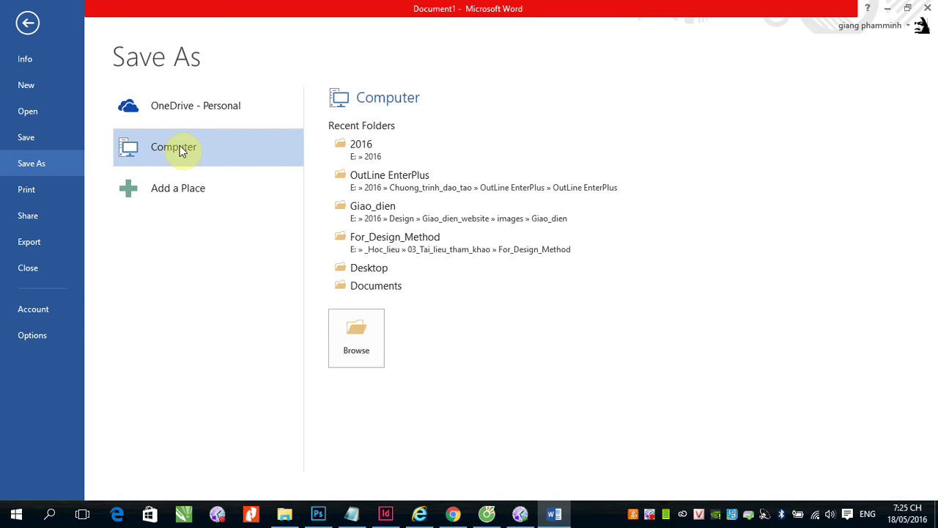
click(180, 145)
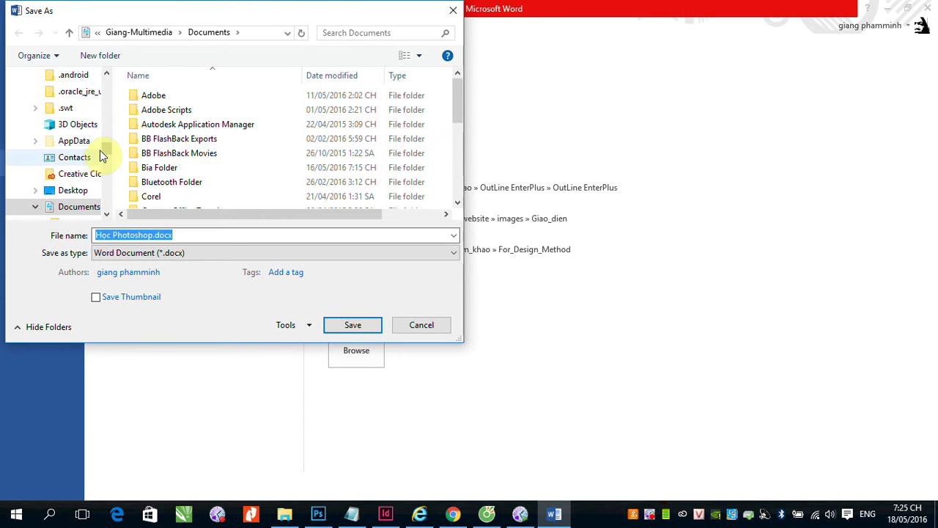
drag(102, 155, 51, 79)
click(68, 96)
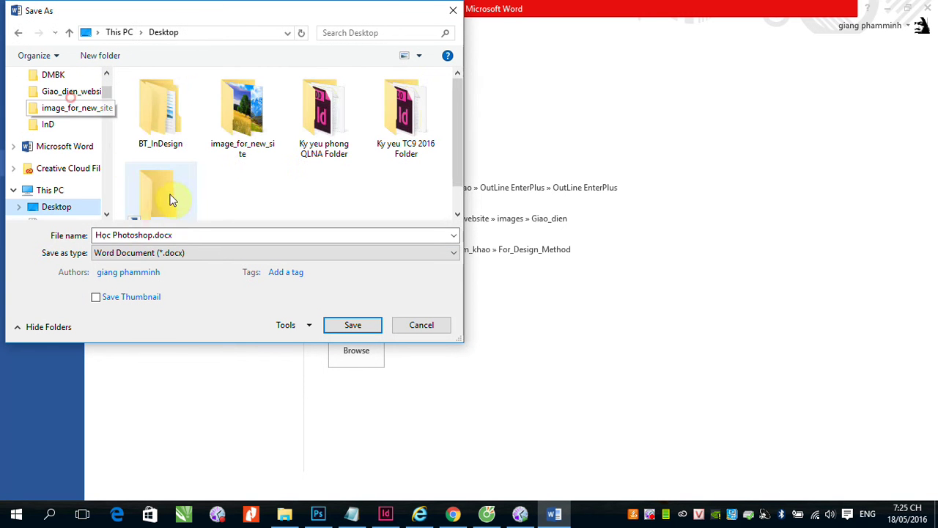
click(188, 234)
key(ctrl+a)
text(Ban)
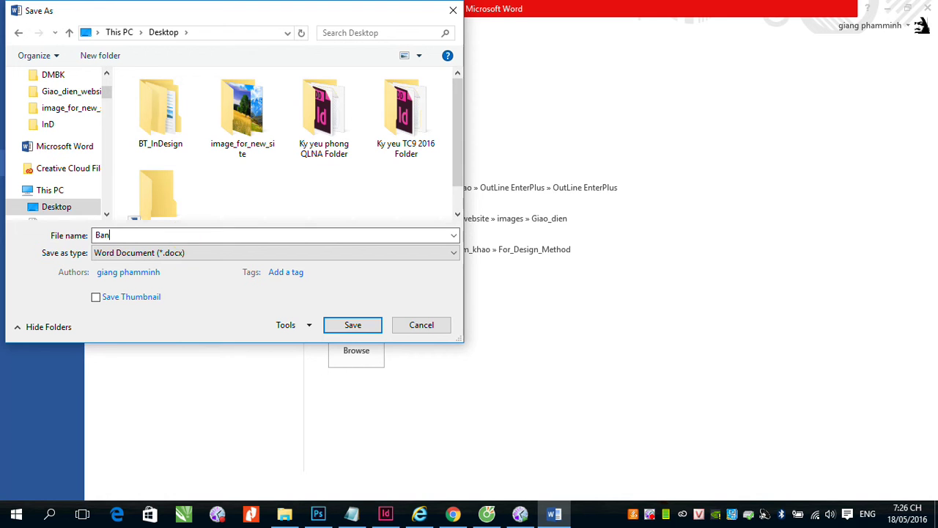
key(Return)
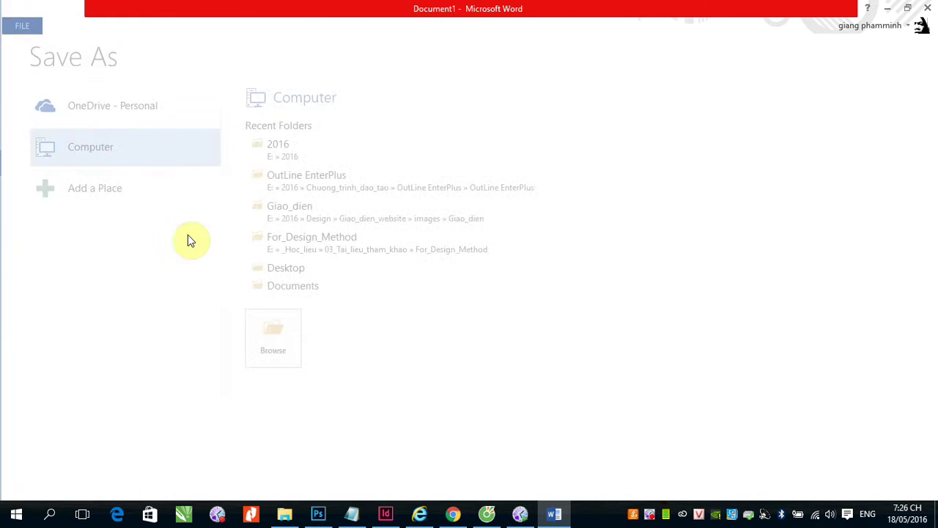
Switch to InDesign and try to place Bang.docx from the Desktop into the blank document.
click(386, 513)
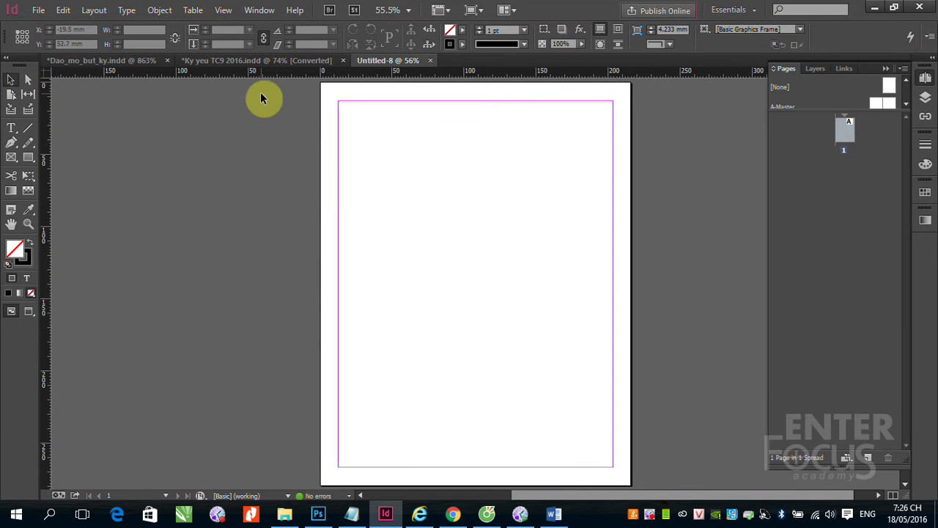
click(38, 10)
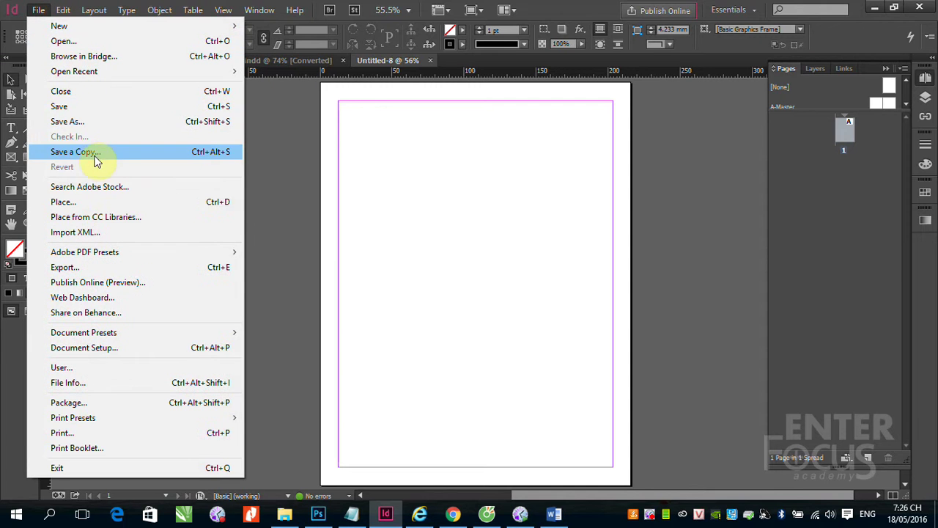
click(67, 202)
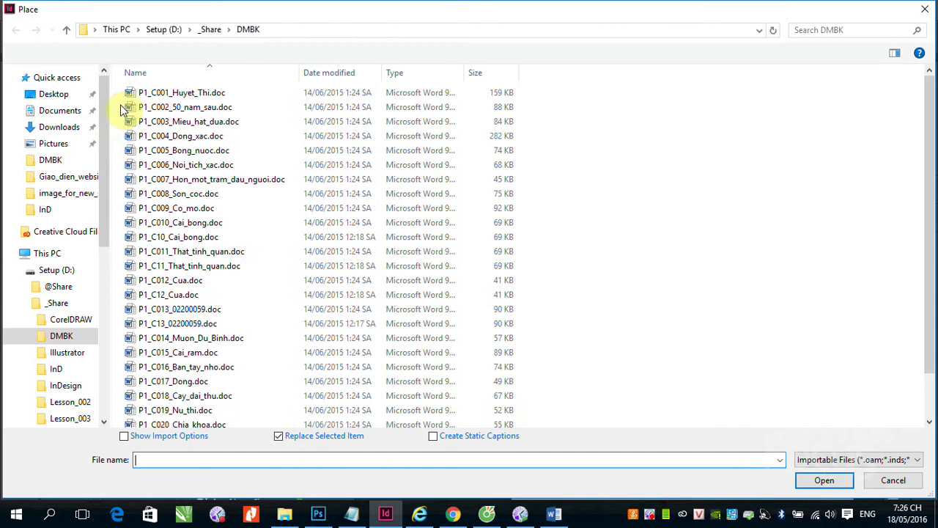
scroll(98, 115, up, 1)
click(65, 93)
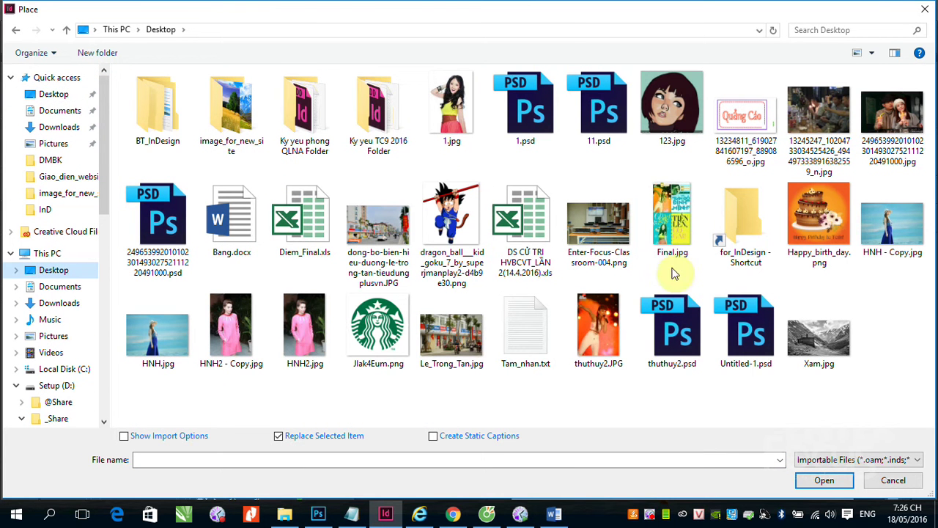
click(249, 236)
click(831, 481)
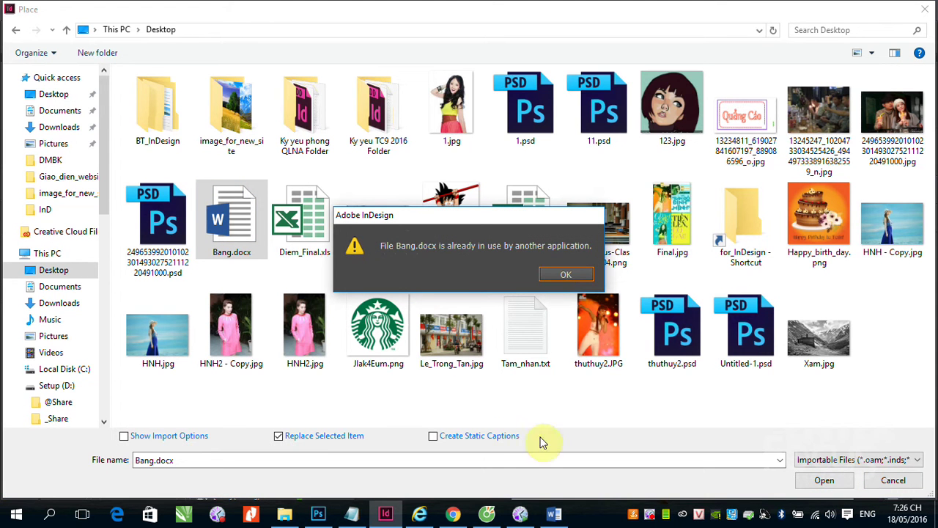
Switch to Word and close the Bang.docx document.
click(558, 515)
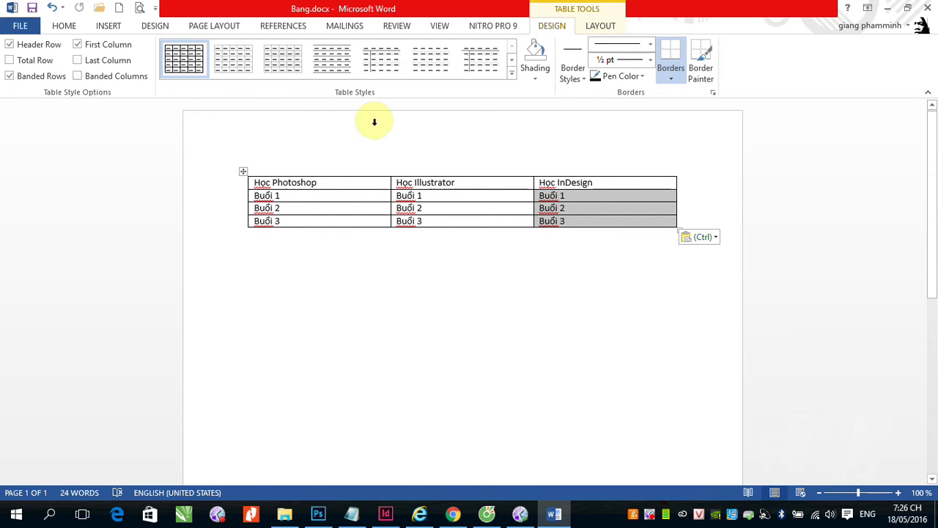
click(29, 27)
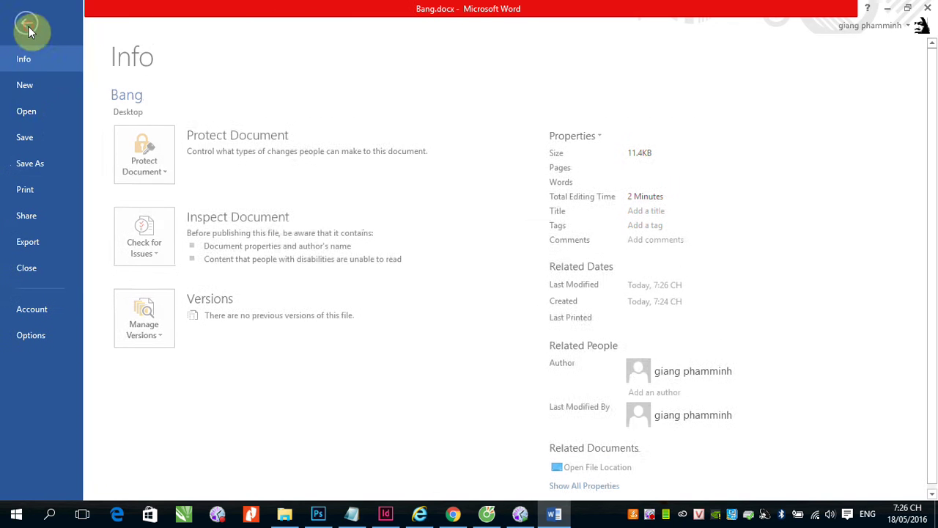
click(27, 268)
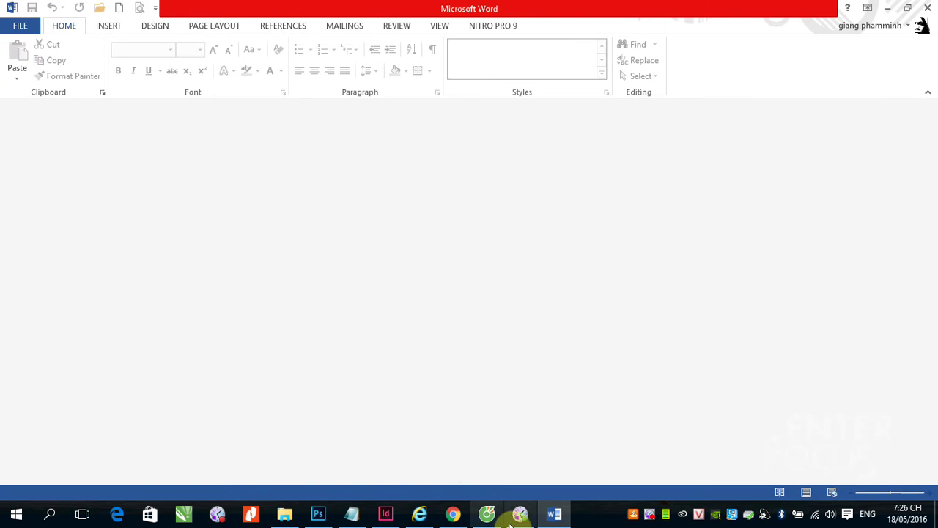
Return to InDesign, dismiss the file warning and place Bang.docx from the upper-left corner of the page margins.
click(385, 513)
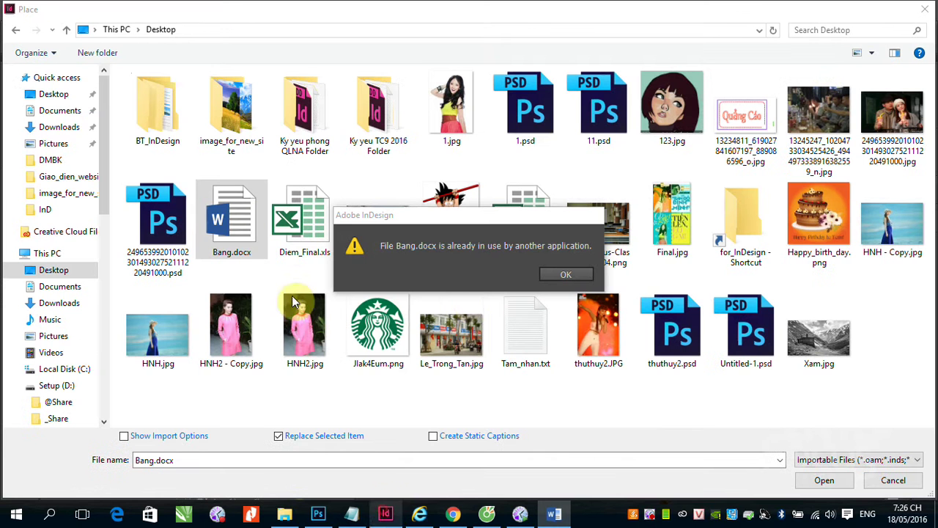
click(559, 277)
key(Return)
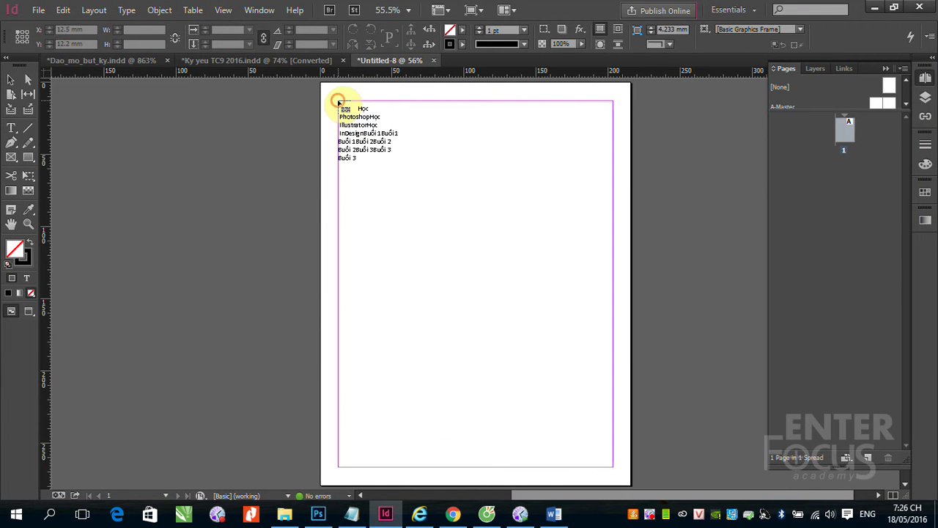
click(338, 101)
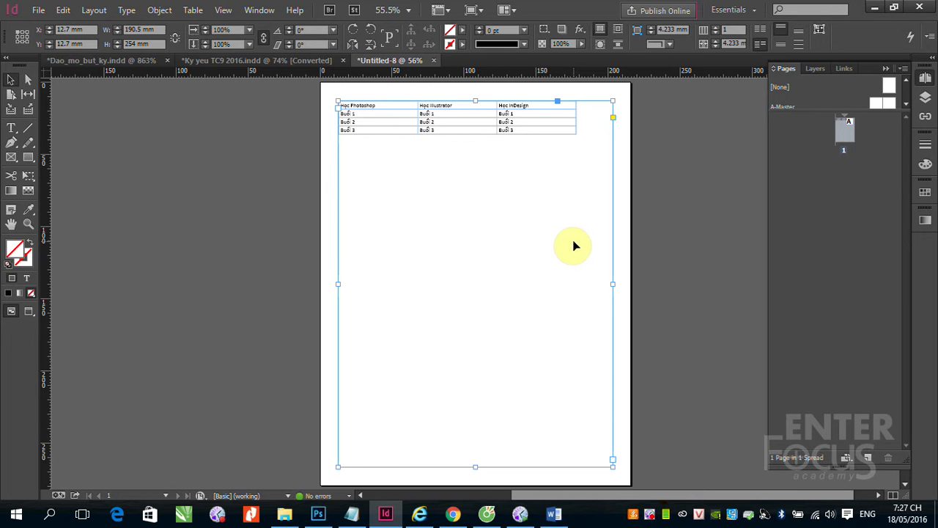
Switch to Word, reopen Bang.docx and set its page to Landscape Orientation.
click(554, 513)
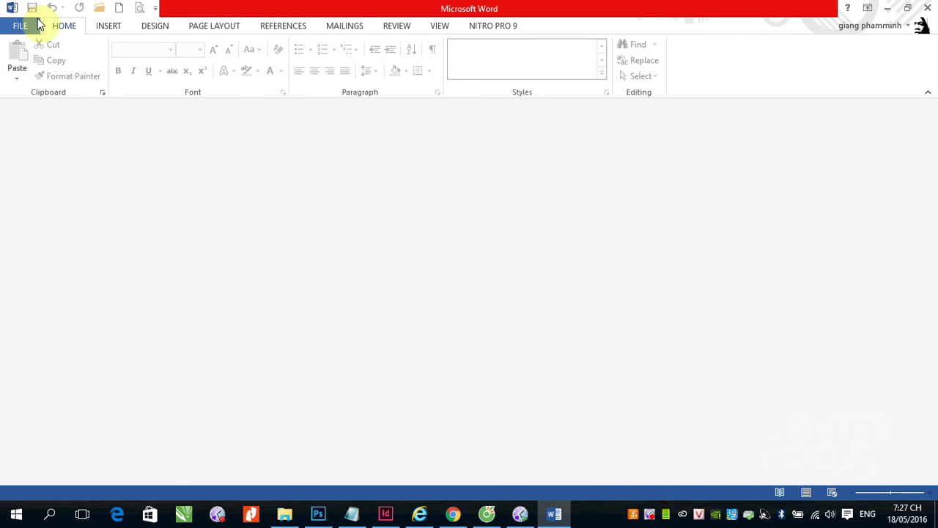
click(98, 8)
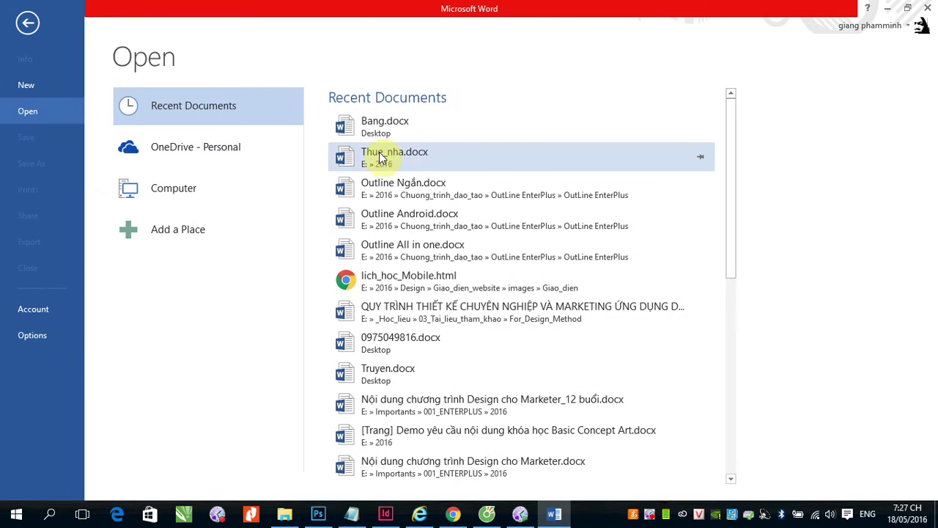
click(385, 124)
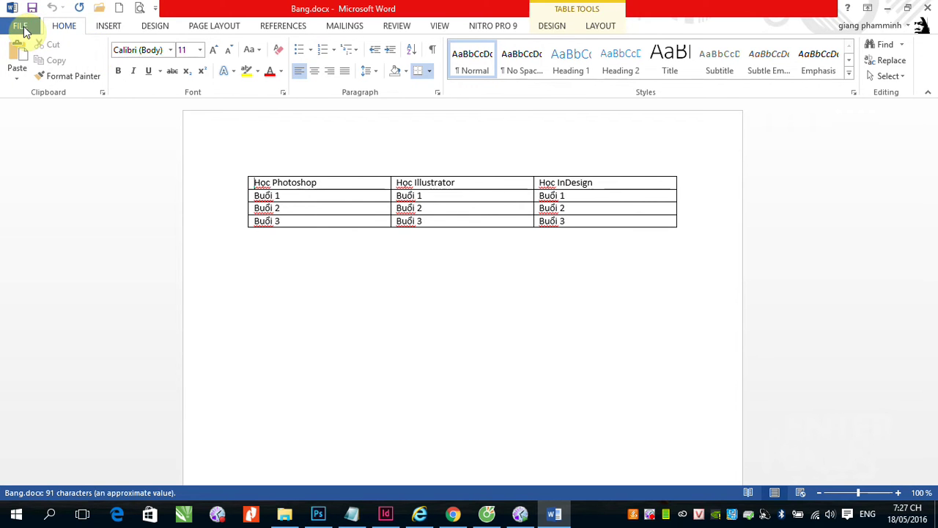
click(32, 30)
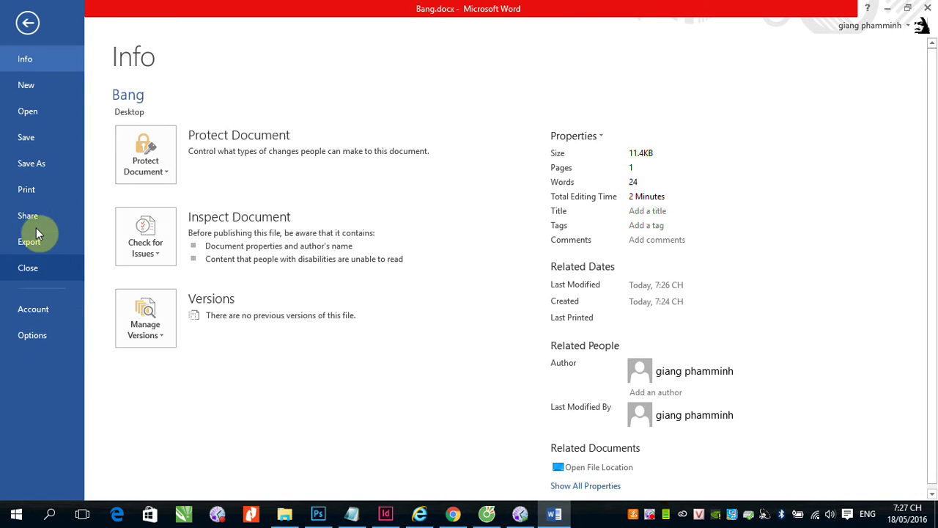
key(ctrl+p)
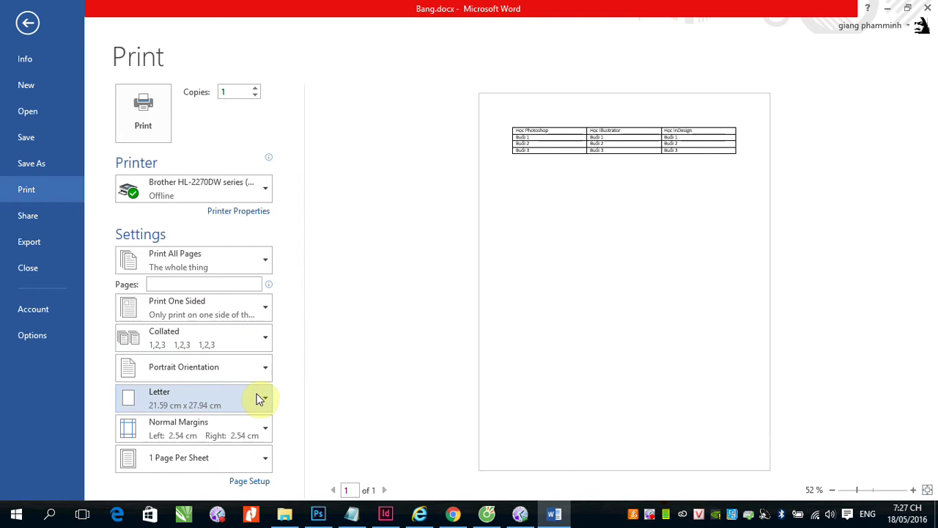
click(265, 368)
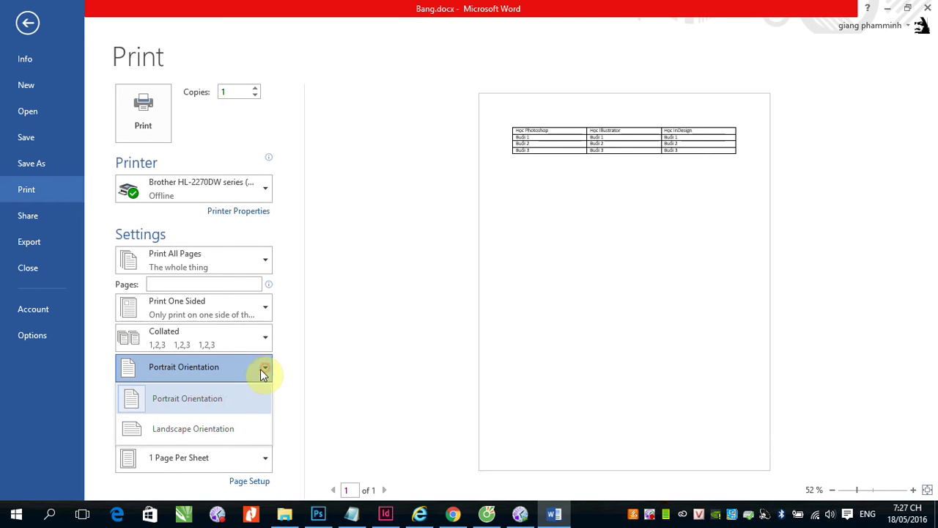
click(233, 426)
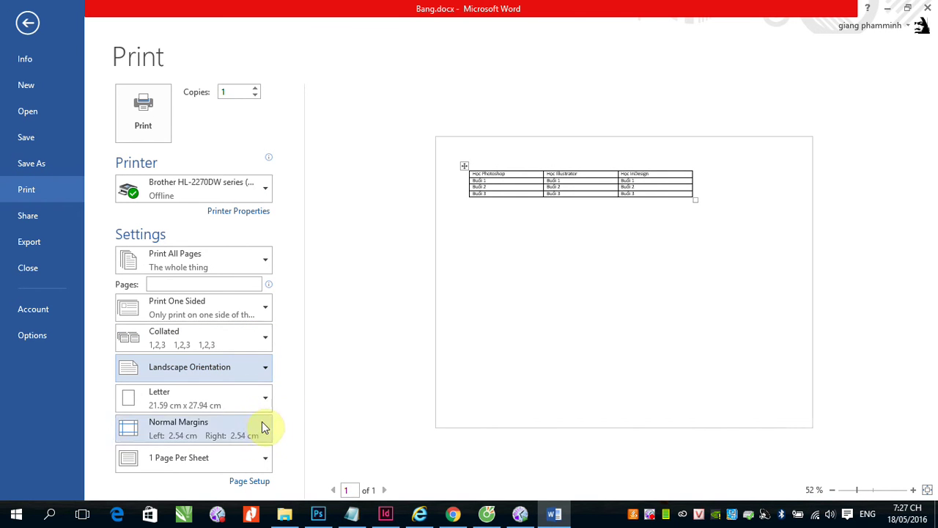
click(27, 23)
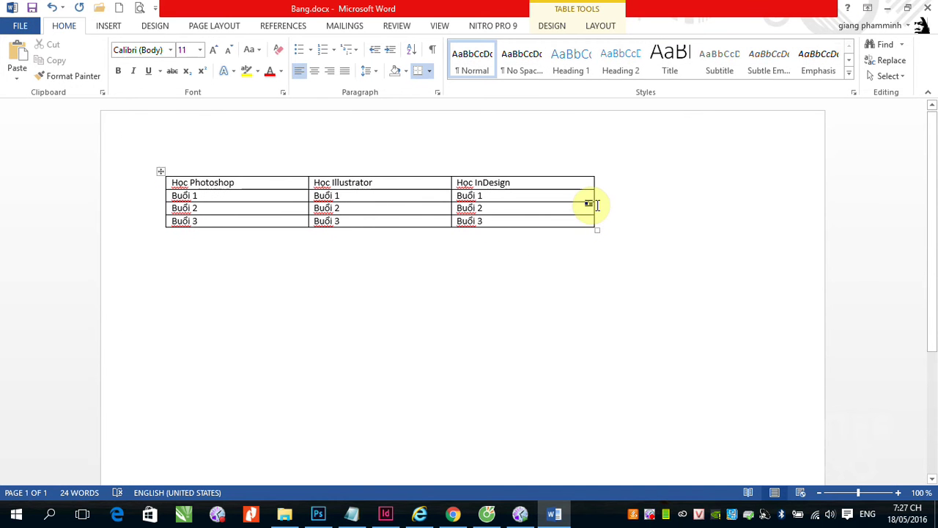
Stretch the Học InDesign and Học Photoshop columns outward almost to the page edges, then save and close the document.
drag(593, 205, 809, 215)
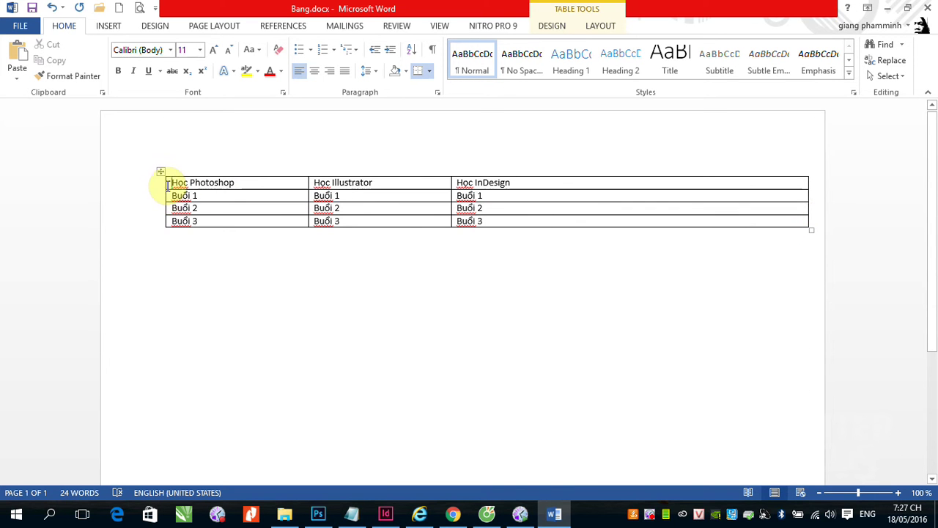
drag(166, 183, 120, 182)
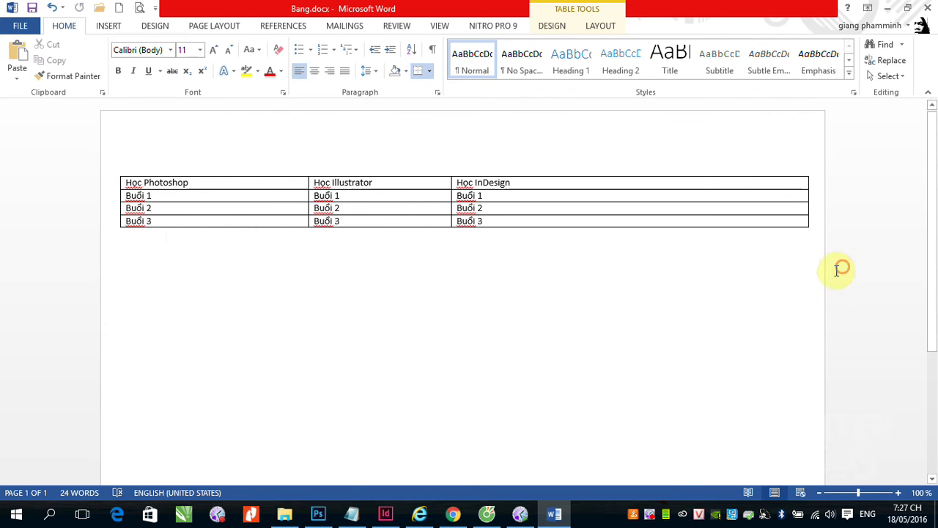
click(21, 26)
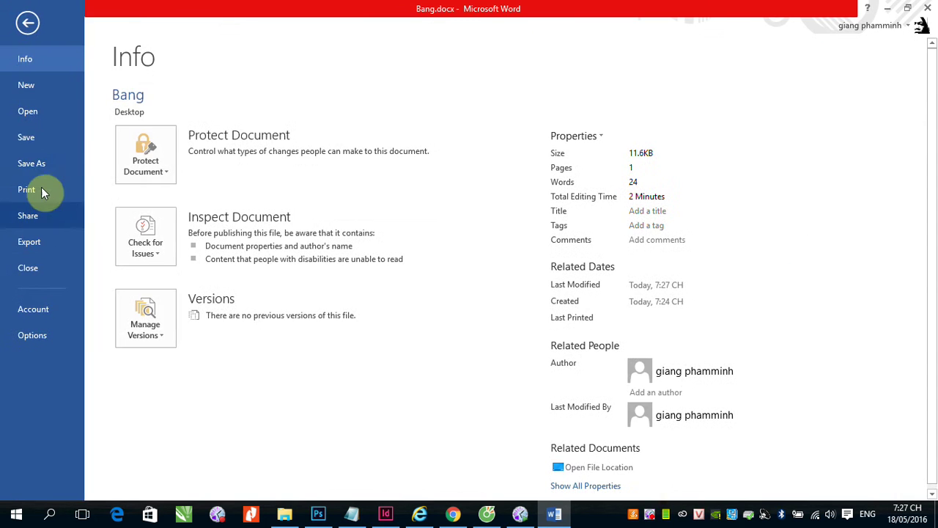
click(26, 270)
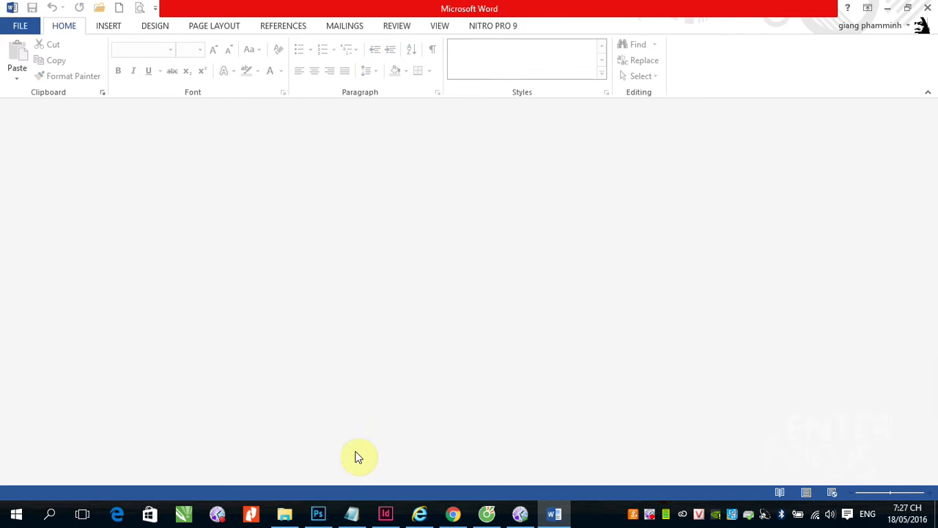
Switch to InDesign and delete the text frame holding the placed table.
click(386, 513)
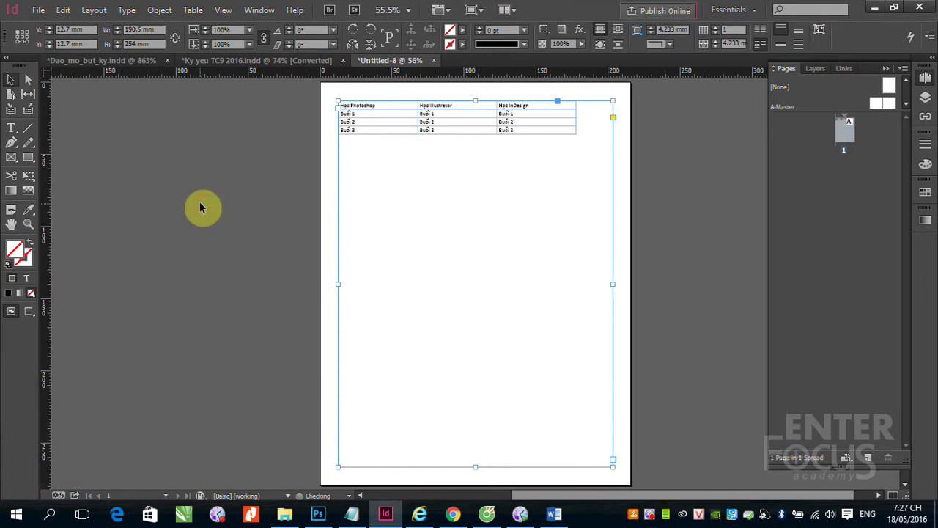
click(347, 184)
drag(369, 129, 134, 179)
key(Delete)
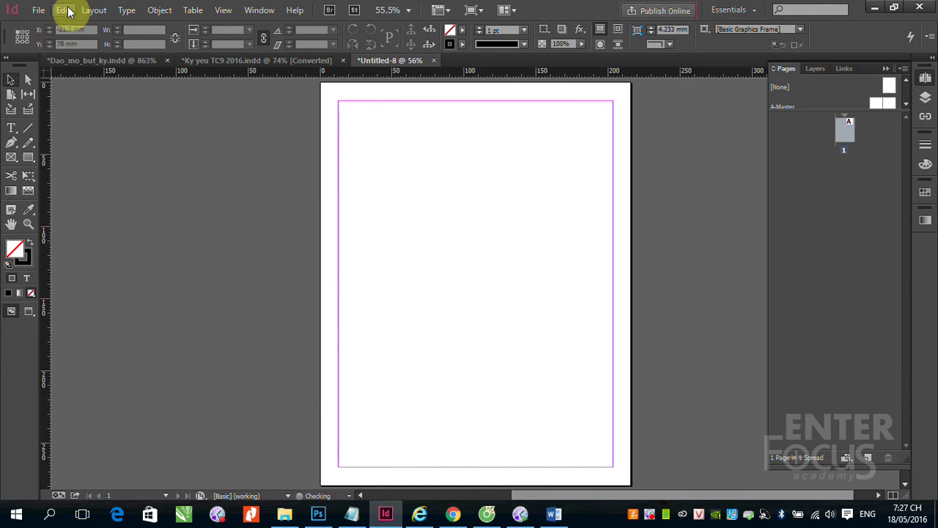
Place the widened Bang.docx table within the page margins, and delete its text frame again.
click(41, 10)
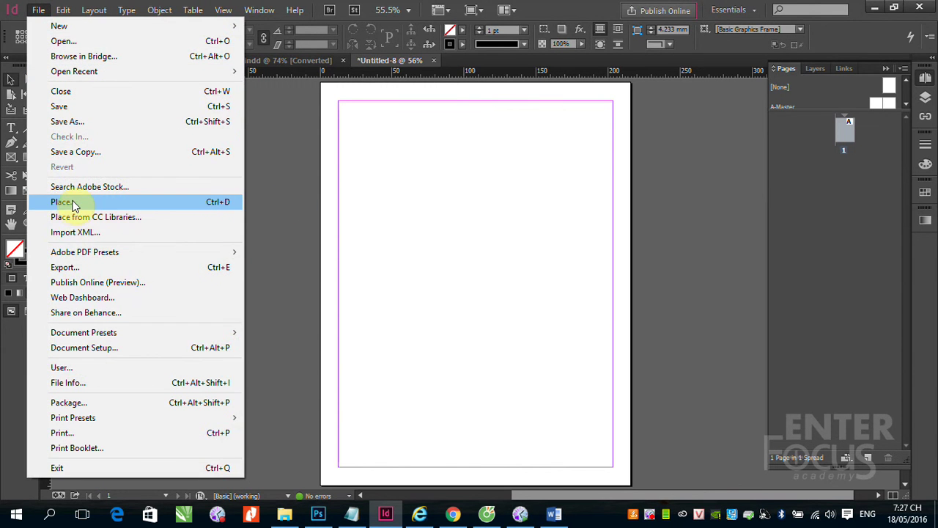
click(74, 202)
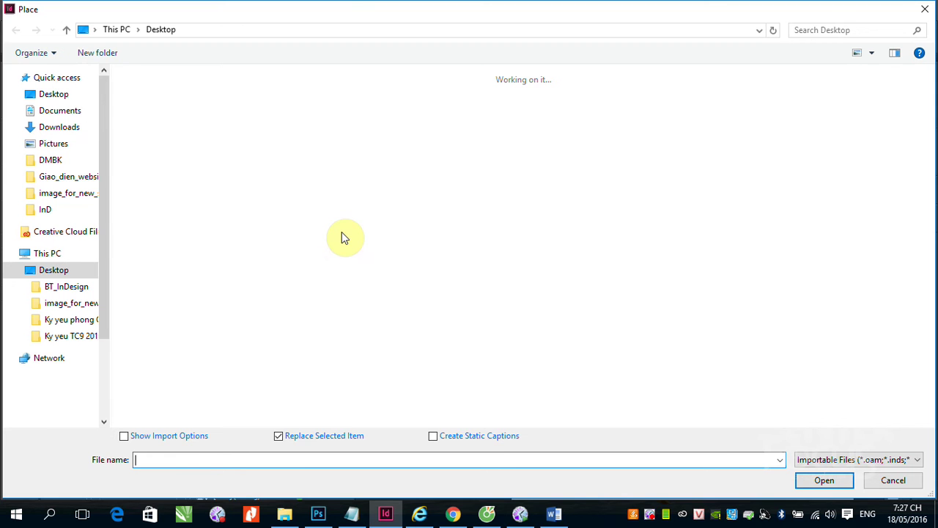
click(257, 249)
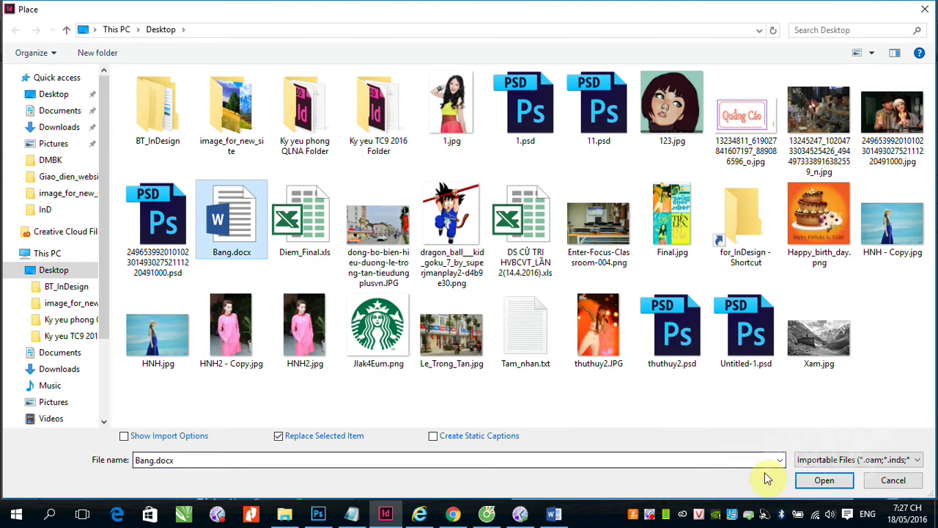
click(804, 484)
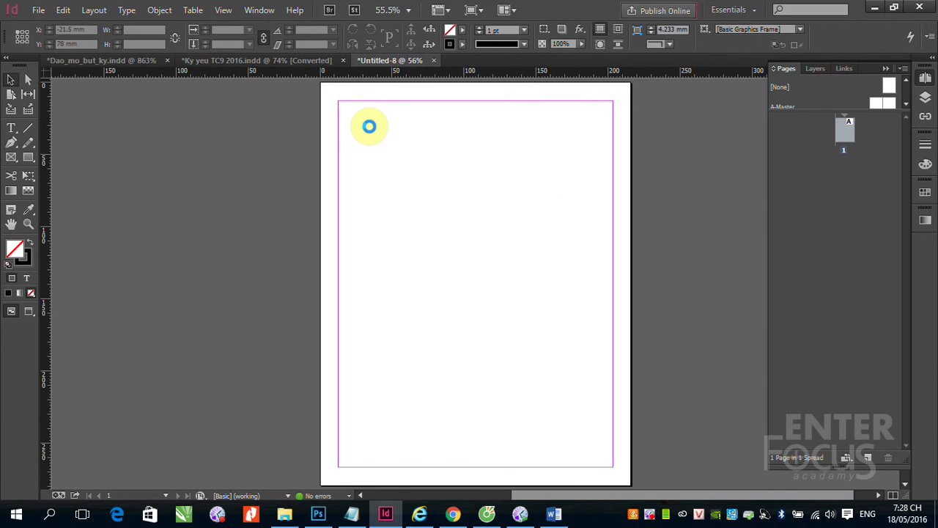
click(362, 112)
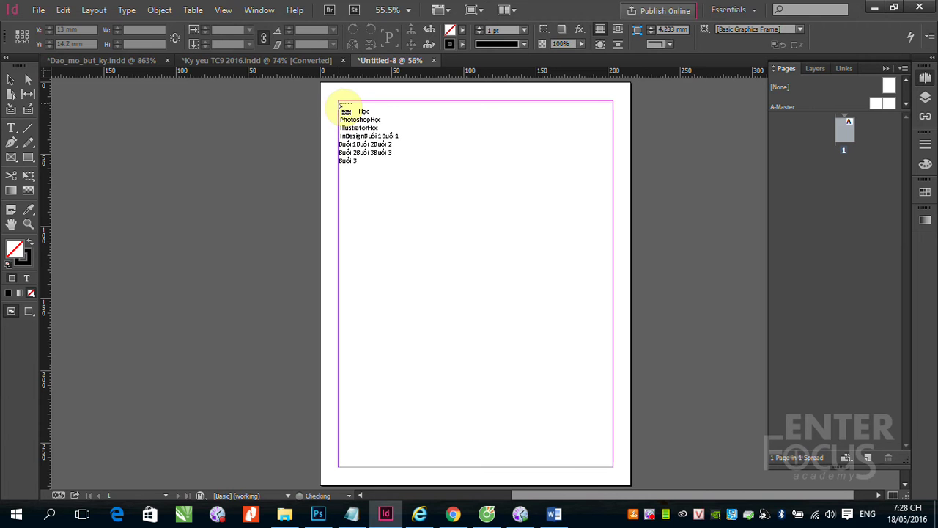
key(ctrl+z)
click(429, 169)
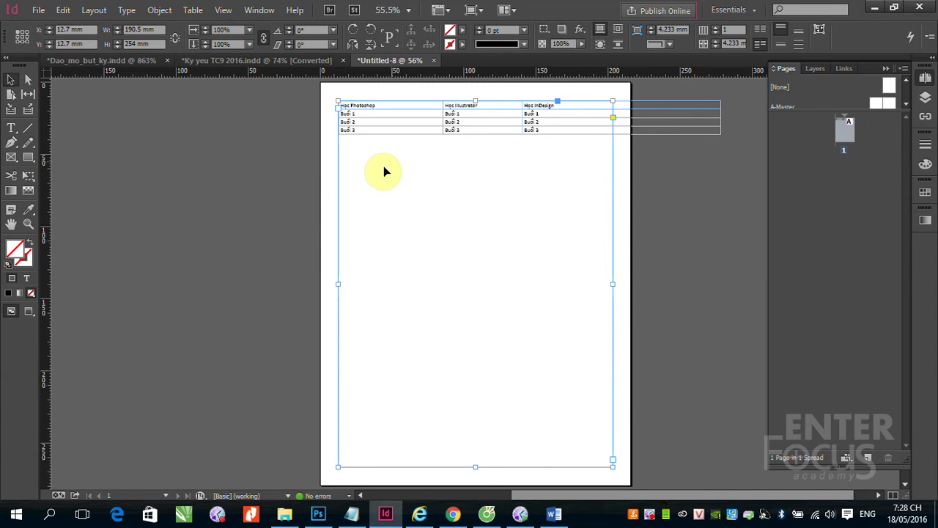
key(Delete)
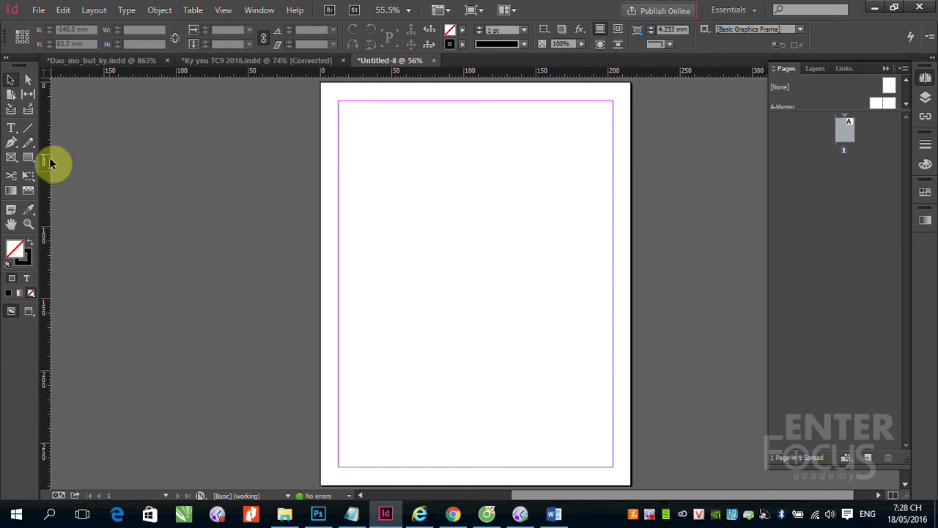
Draw an empty text frame over the page margin area and fit its width to the margins, about 190.5 by 255.3 mm.
click(13, 129)
drag(340, 103, 615, 468)
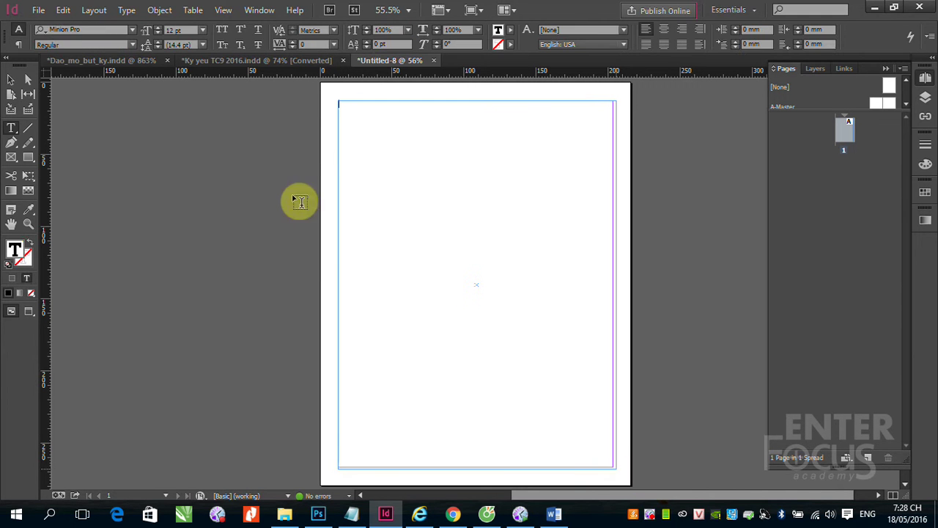
click(11, 79)
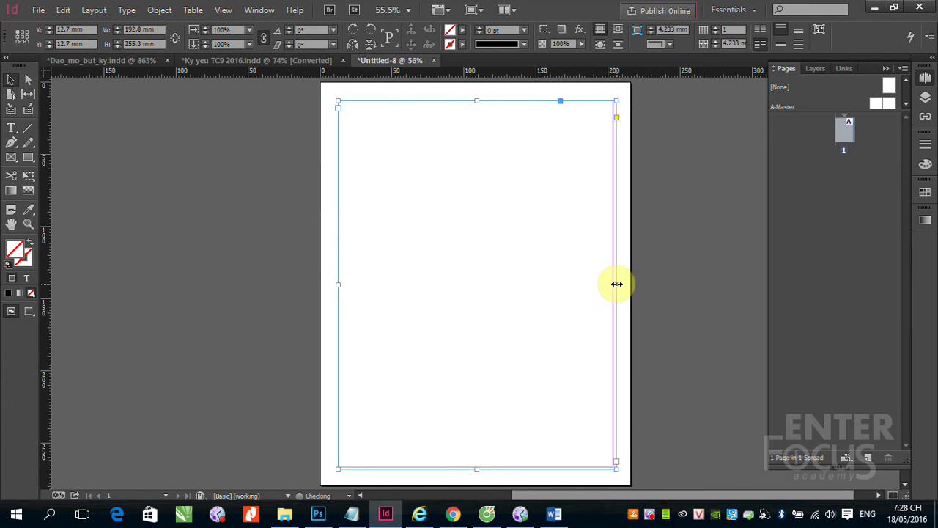
drag(613, 283, 612, 282)
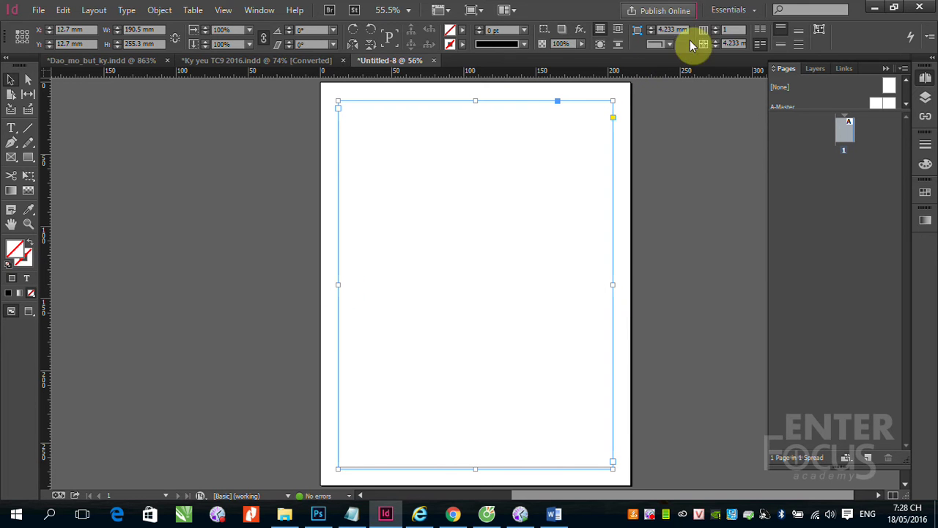
Divide the empty text frame on page 1 into 3 columns.
click(716, 29)
click(717, 29)
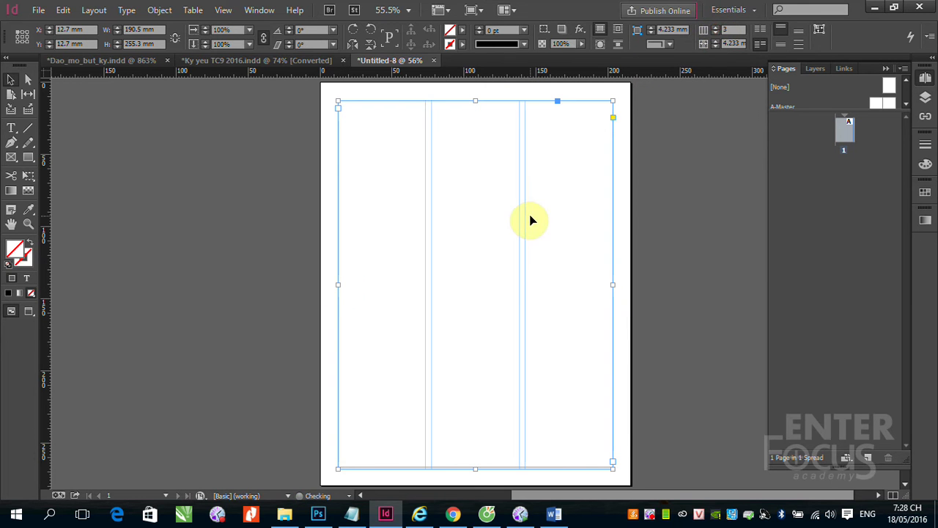
click(169, 162)
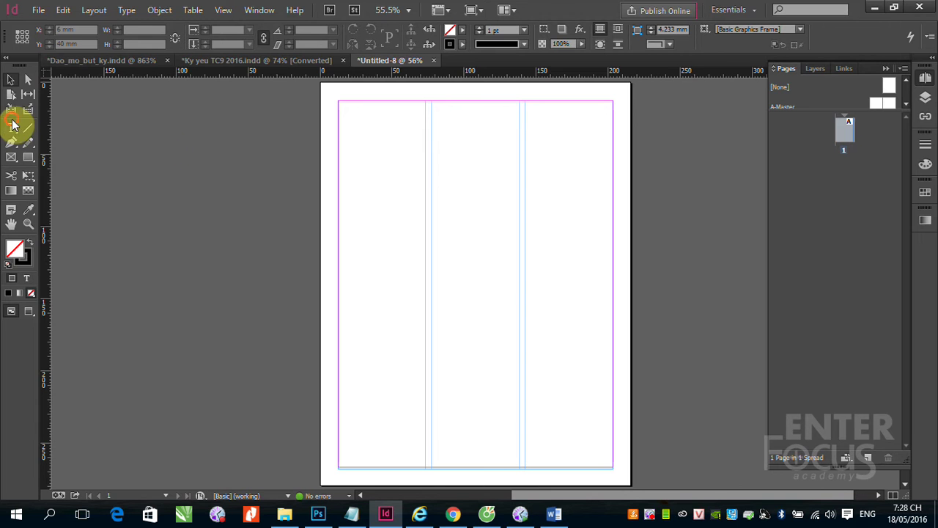
click(349, 126)
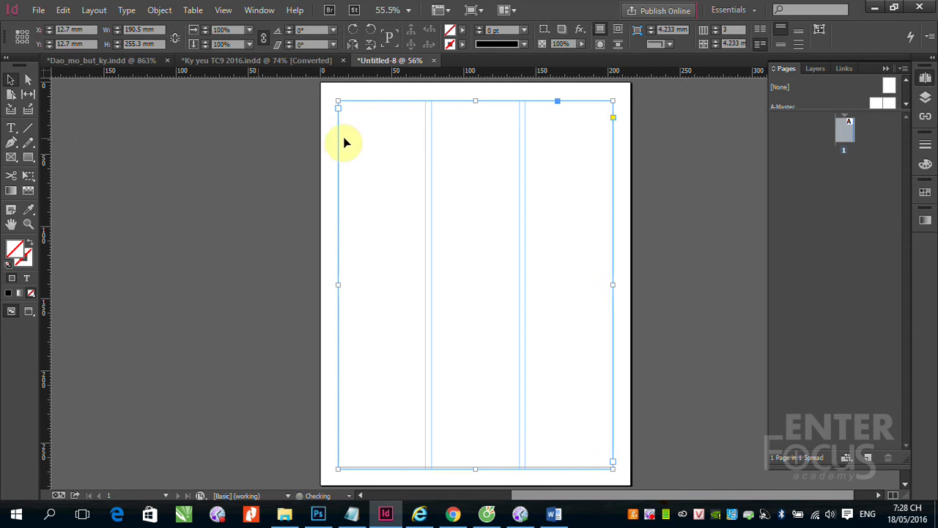
Place Bang.docx from the Desktop into the three-column text frame.
click(37, 10)
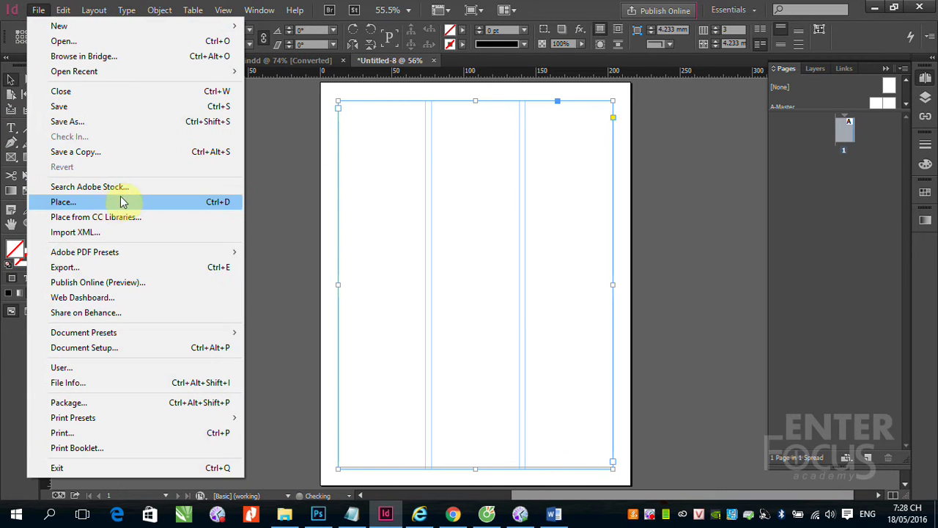
click(129, 202)
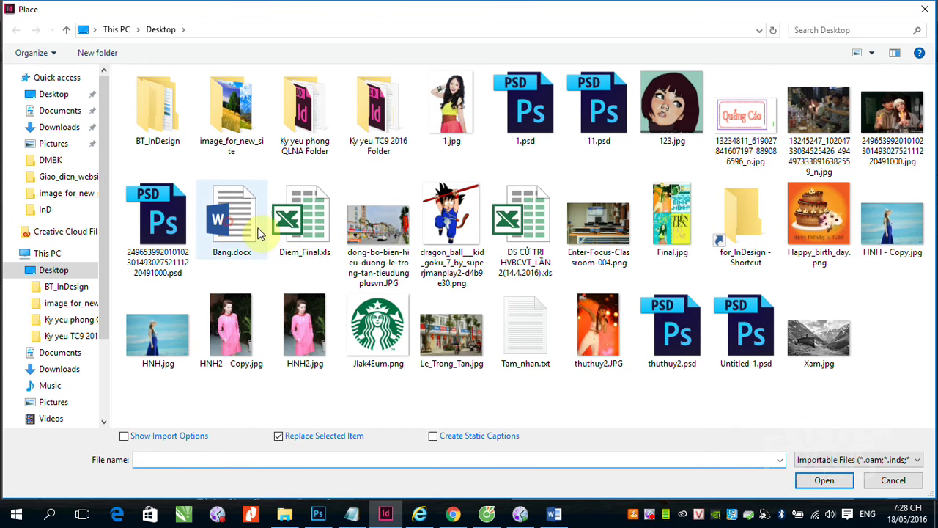
click(232, 219)
click(808, 480)
click(355, 125)
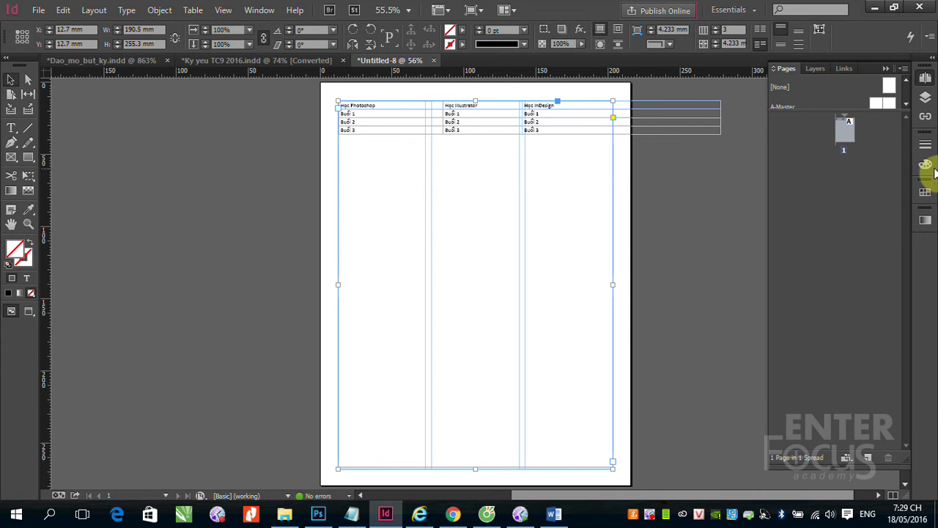
Add a second page and draw a text frame across the upper half of its margin area.
click(868, 457)
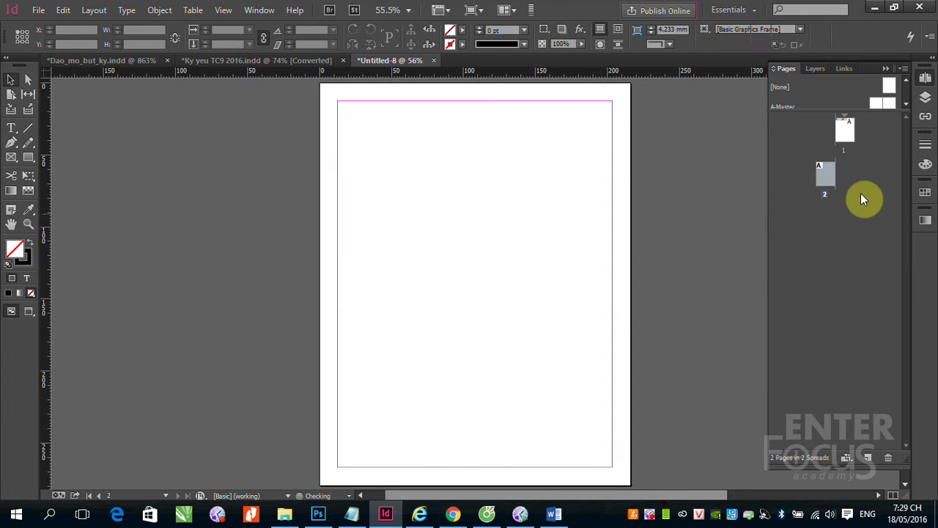
click(828, 173)
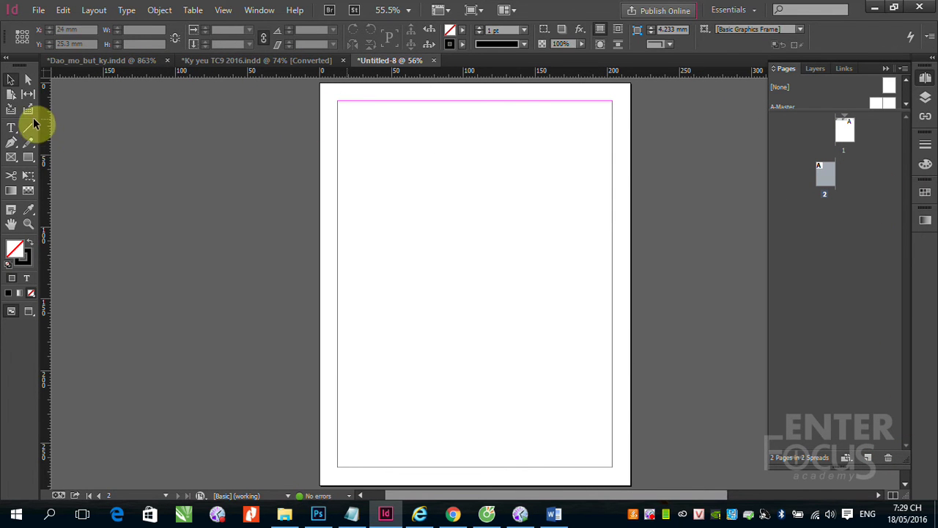
click(11, 127)
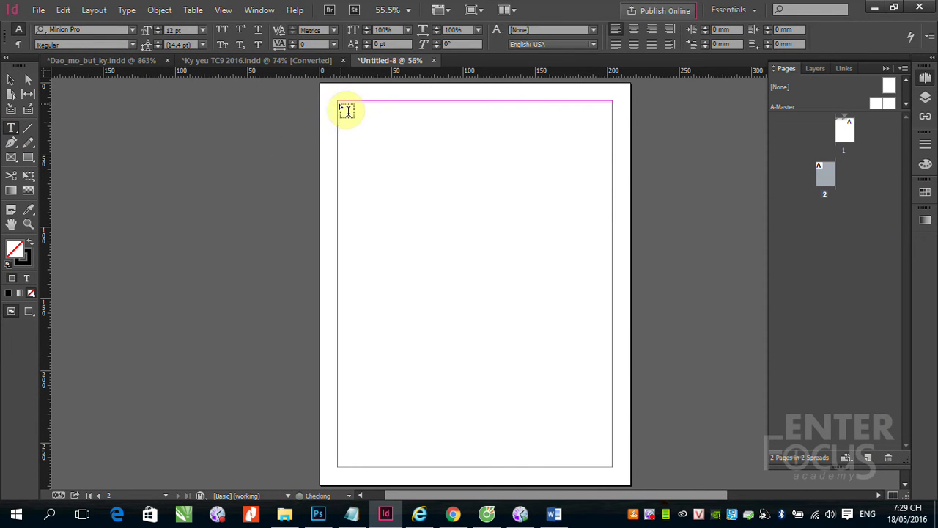
drag(338, 103, 612, 291)
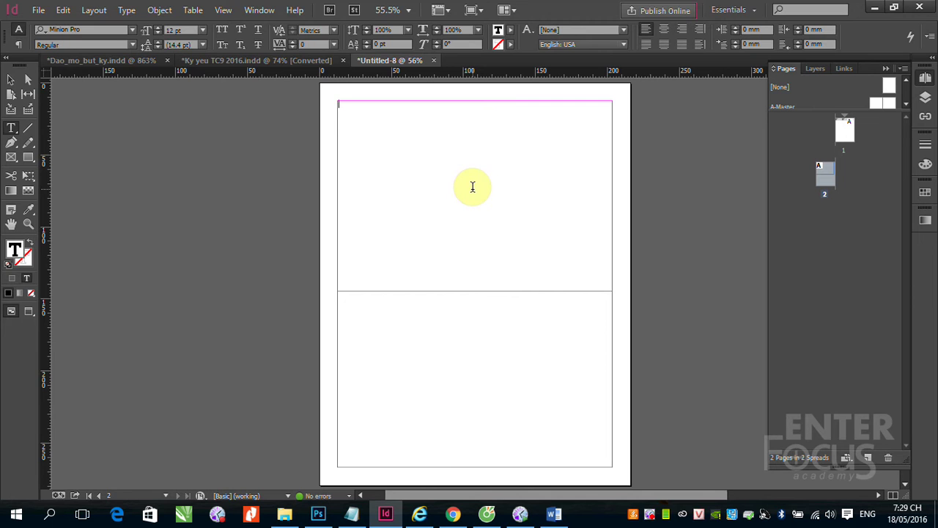
click(10, 132)
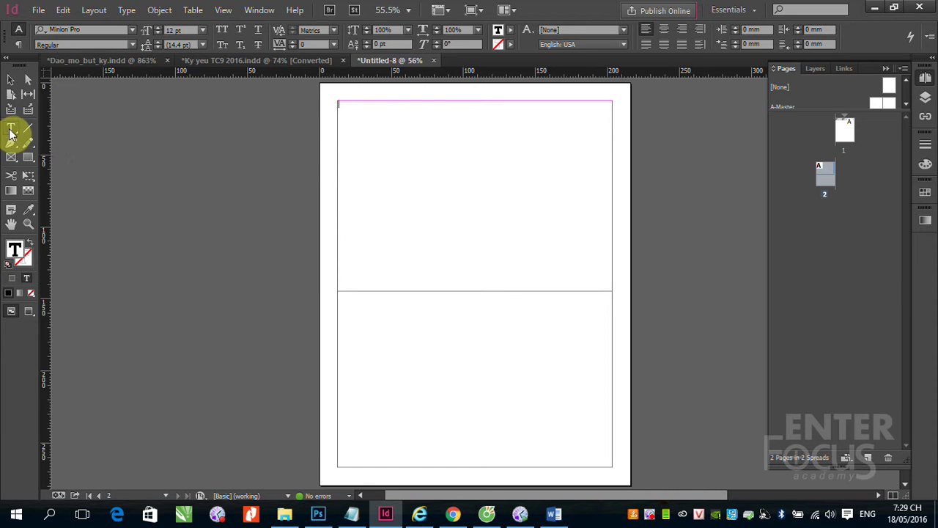
Insert a table with 4 body rows and 4 columns in the new text frame, using the [Basic Table] style.
click(192, 13)
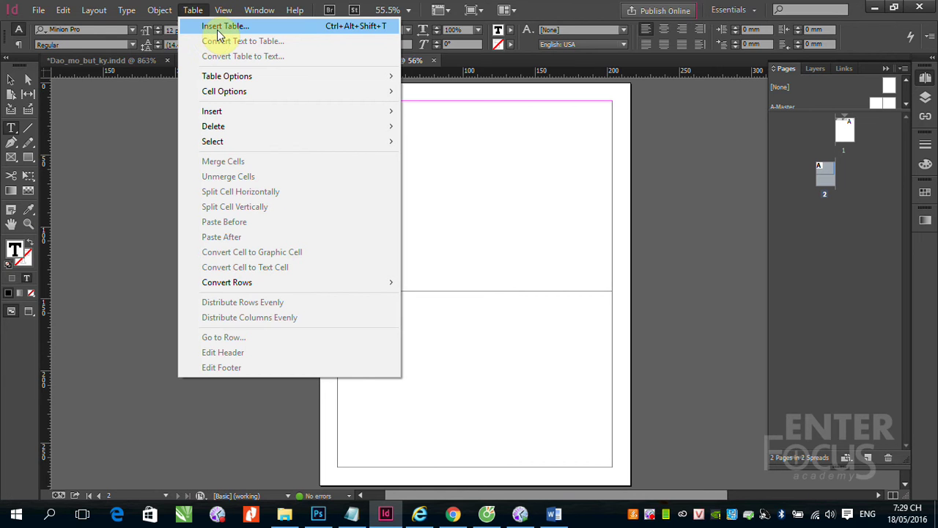
click(218, 28)
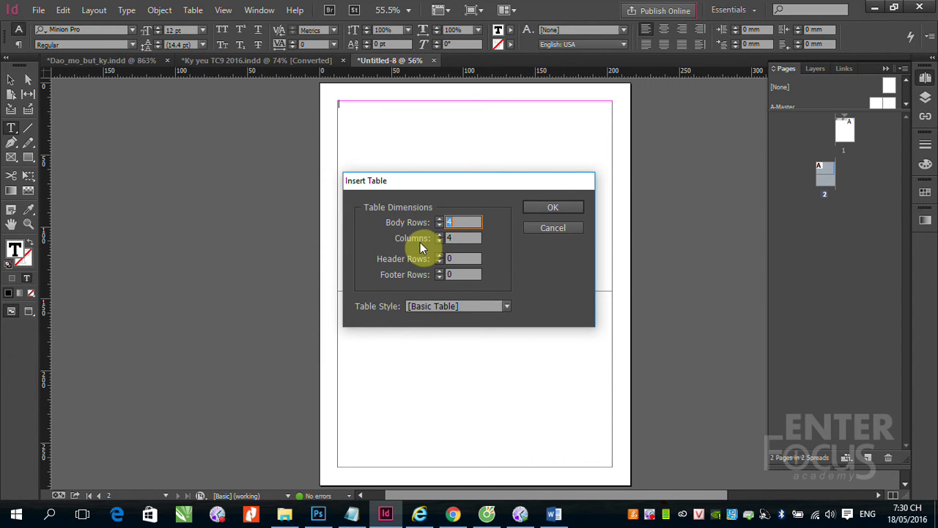
click(557, 208)
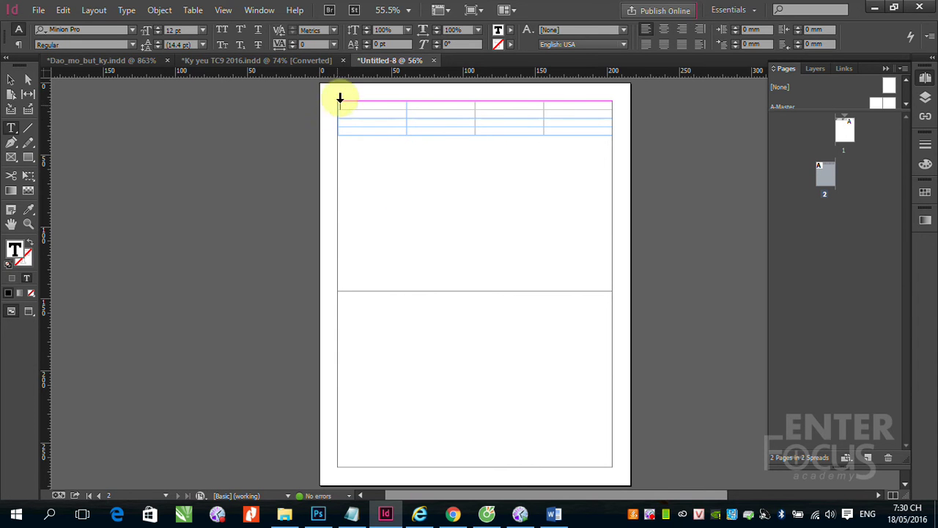
Enter the sample text "gfhgifhg" in the table's first cell.
drag(329, 95, 645, 174)
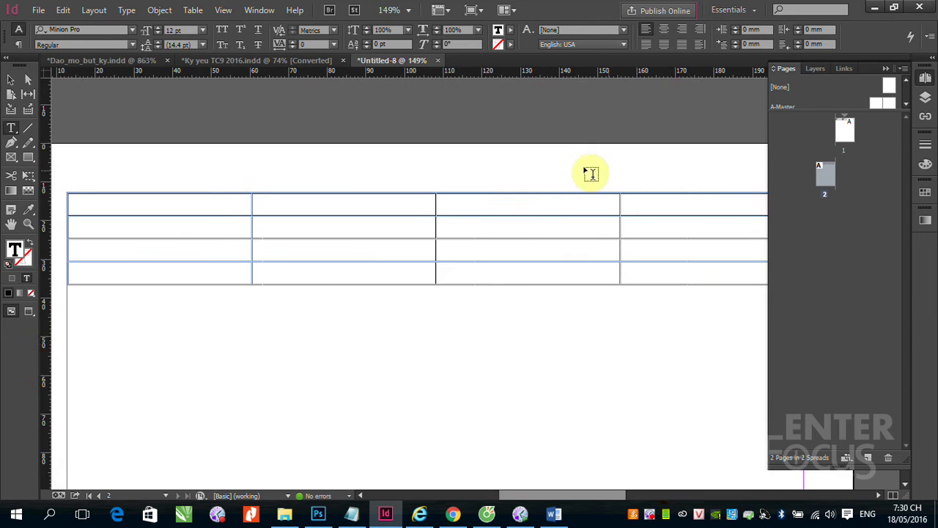
click(892, 81)
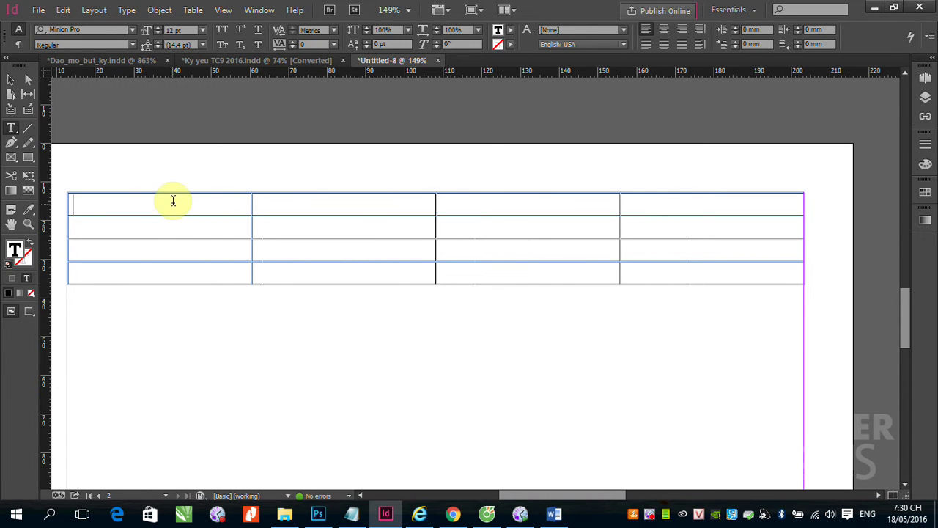
text(gfhgifhg)
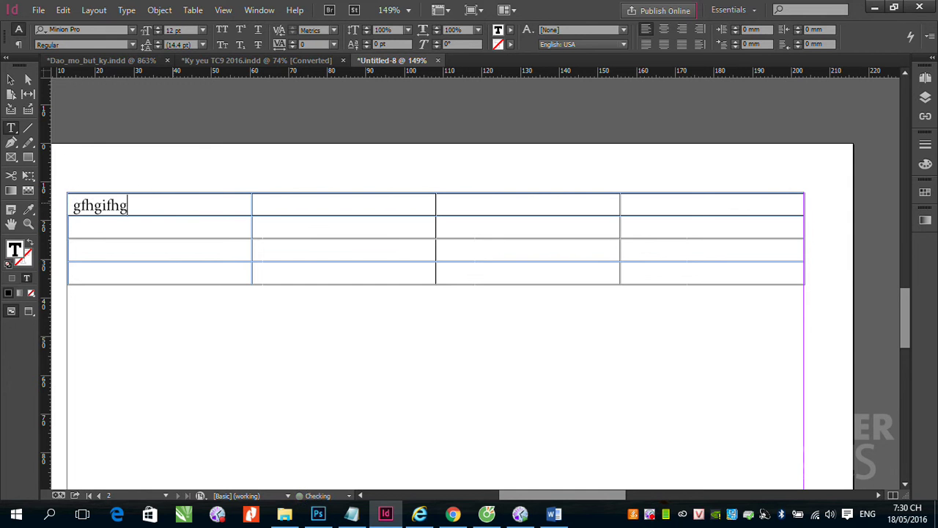
Switch to Word, reopen the recent document Bang.docx and copy its entire table.
click(554, 513)
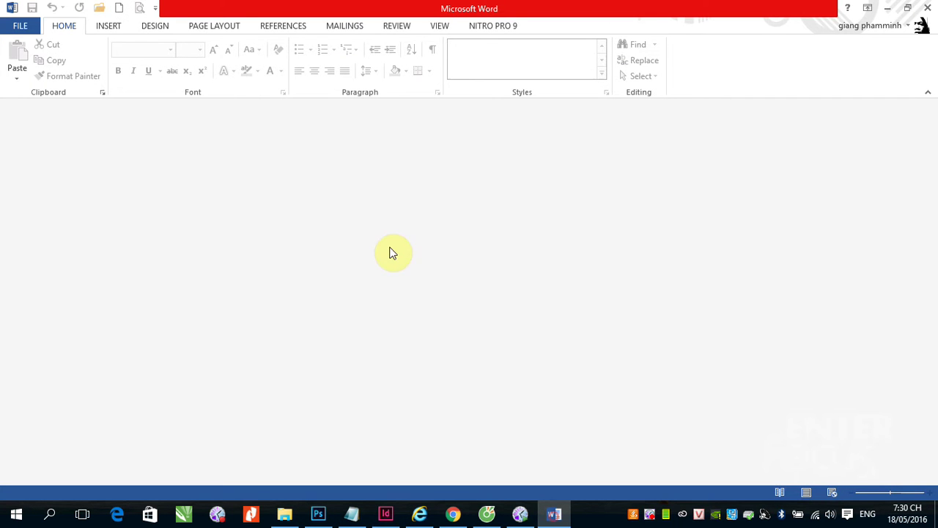
click(105, 10)
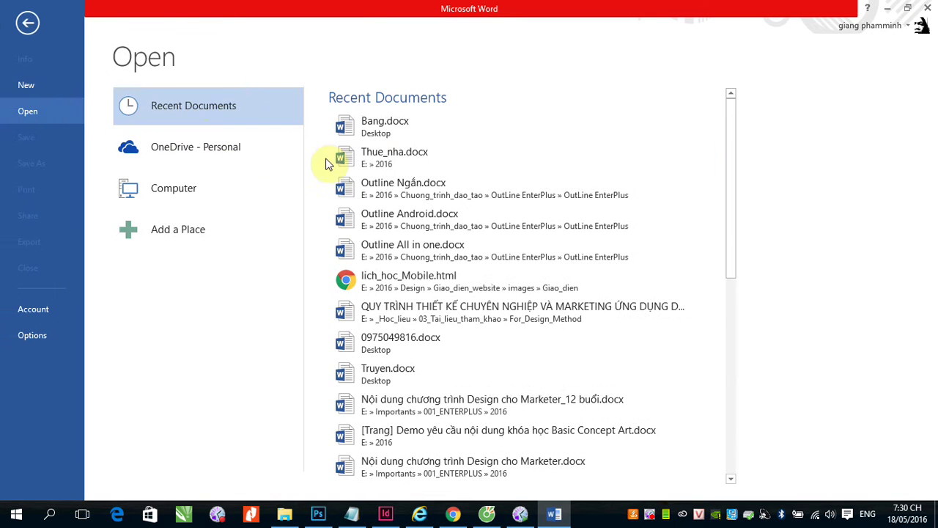
click(350, 123)
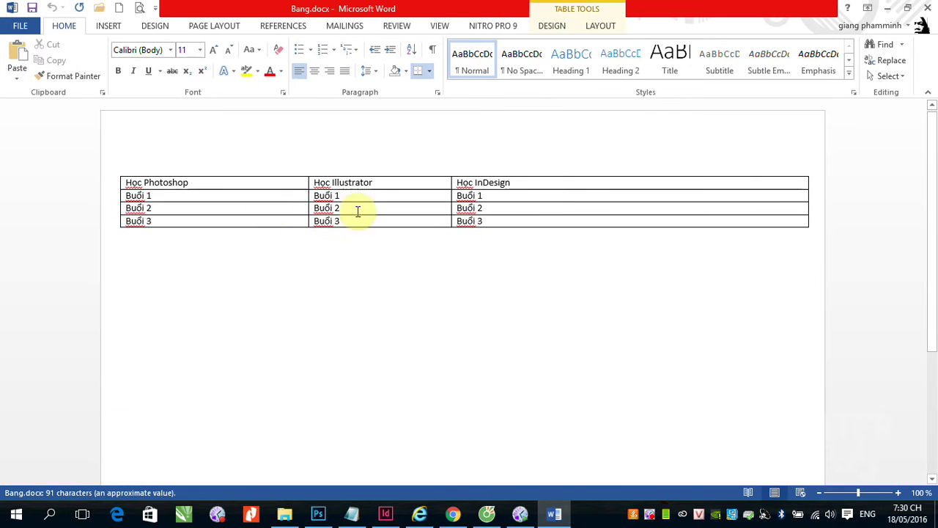
drag(125, 182, 498, 226)
key(ctrl+c)
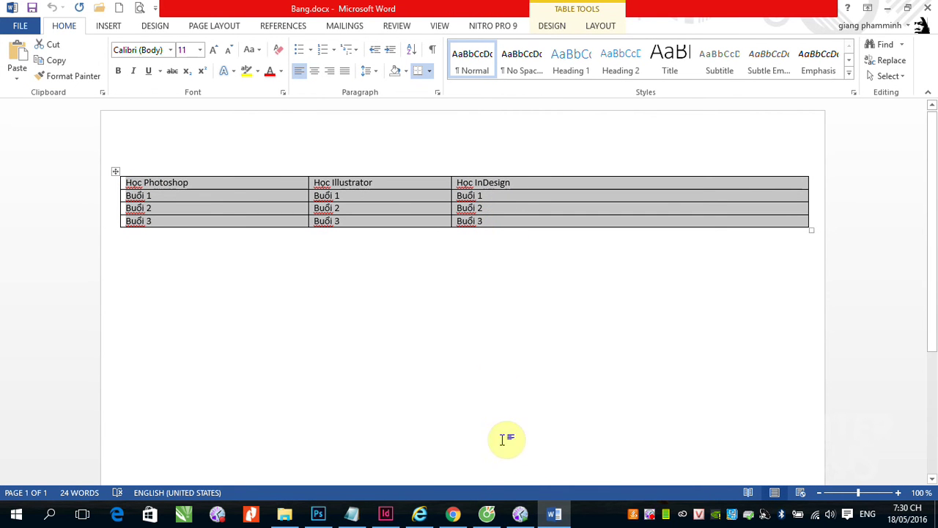
Switch to InDesign and paste the copied cells over all four rows of the new table's first three columns.
click(385, 513)
drag(181, 200, 488, 287)
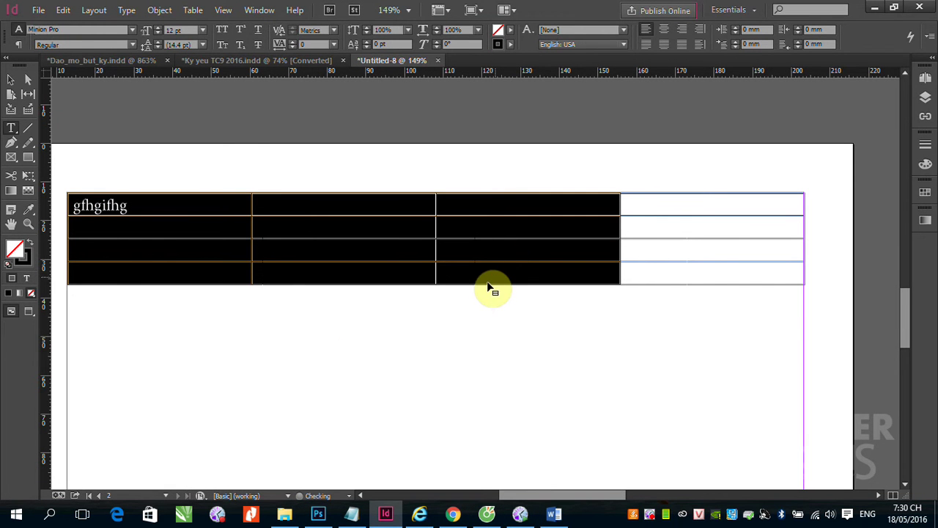
key(ctrl+v)
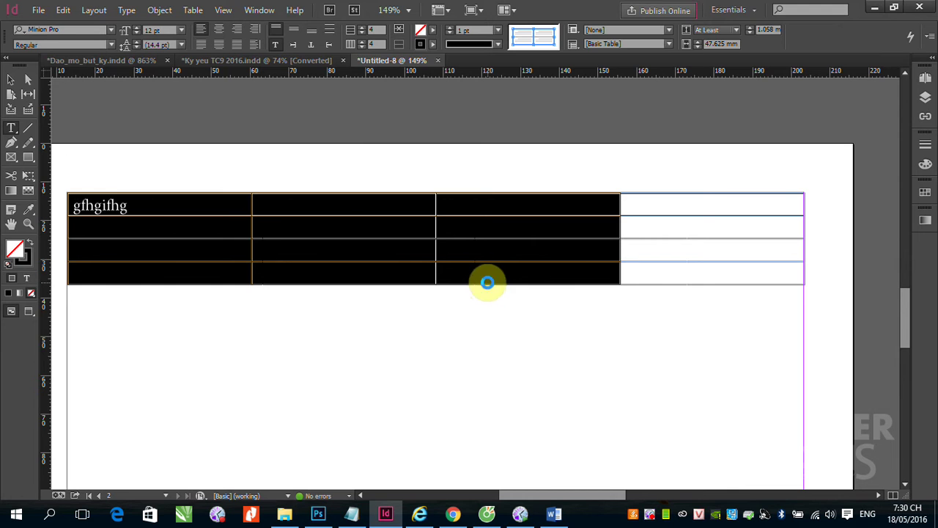
click(695, 211)
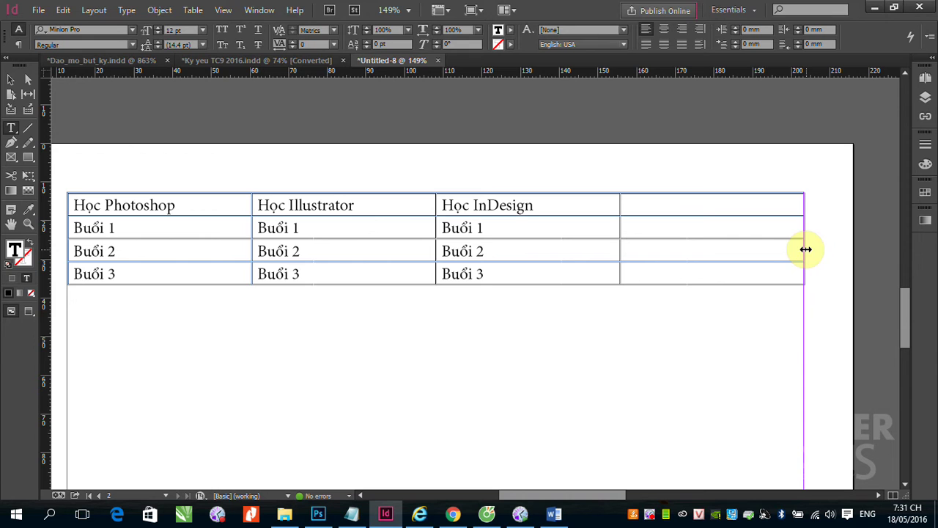
Narrow the three filled columns to just fit their headings and resize the empty fourth column to a similar width.
drag(806, 249, 668, 253)
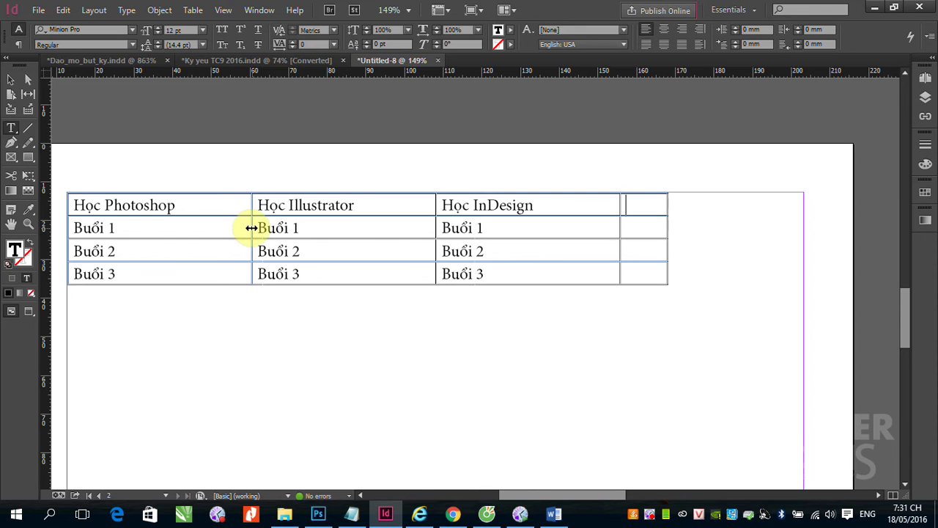
drag(252, 227, 185, 228)
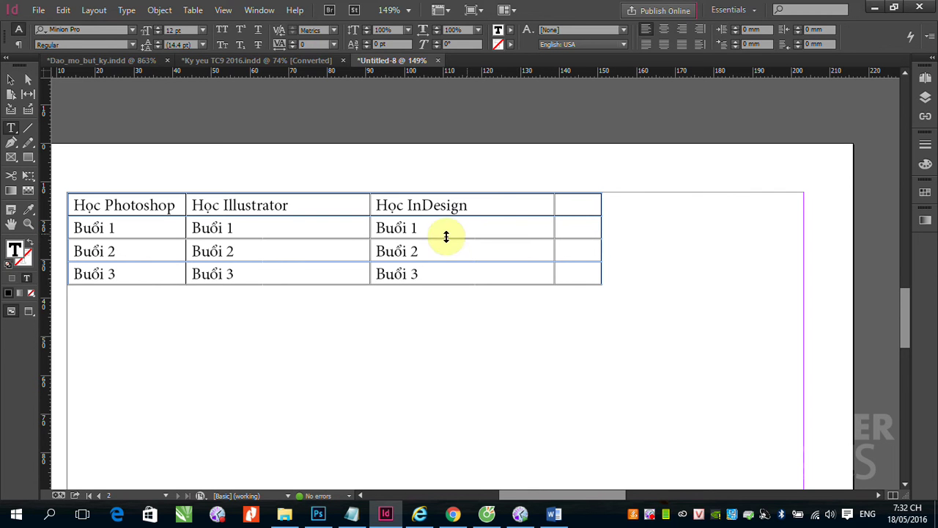
drag(370, 232, 304, 234)
drag(488, 233, 524, 237)
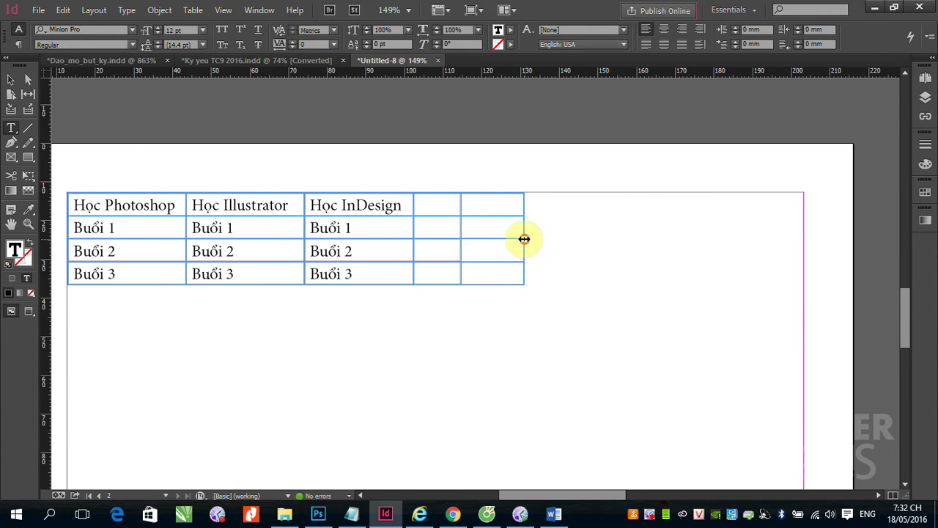
click(469, 274)
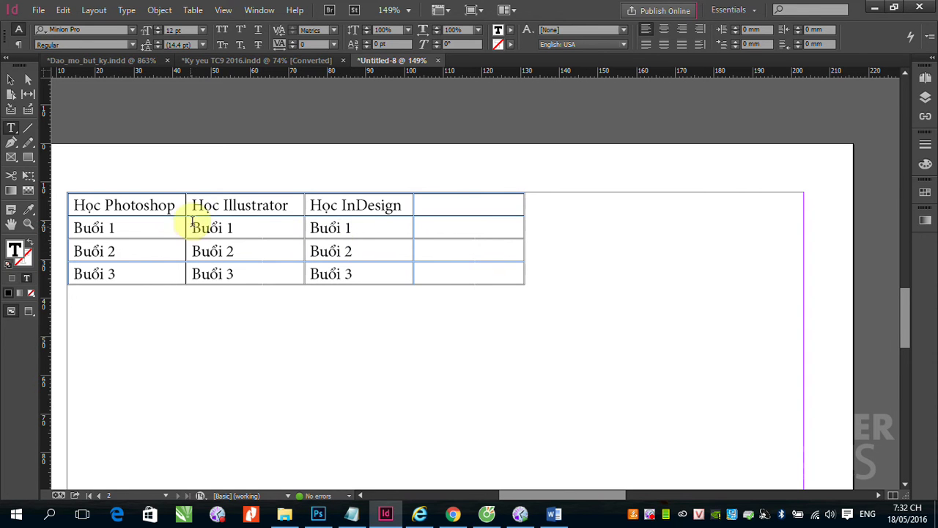
Select the empty header cell in the fourth column and examine the paragraph alignment, vertical alignment and text rotation options.
click(453, 210)
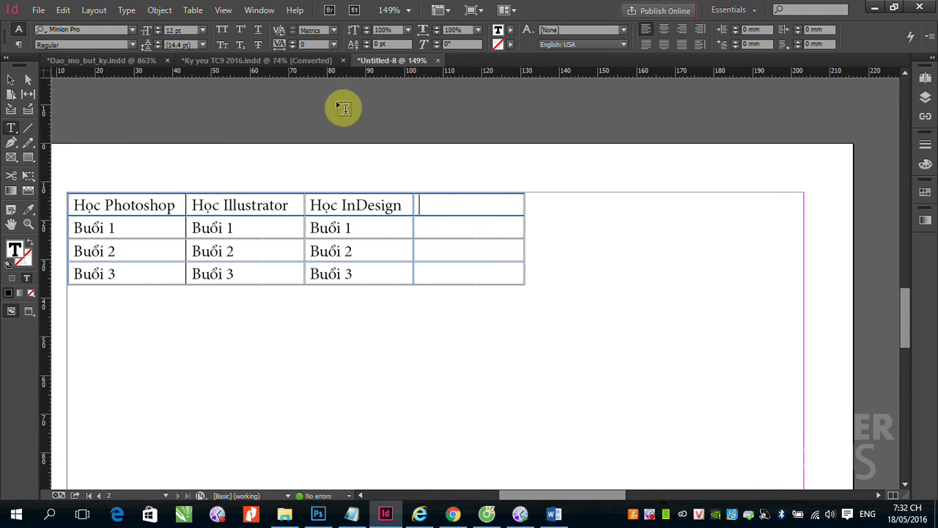
click(426, 203)
drag(444, 202, 522, 204)
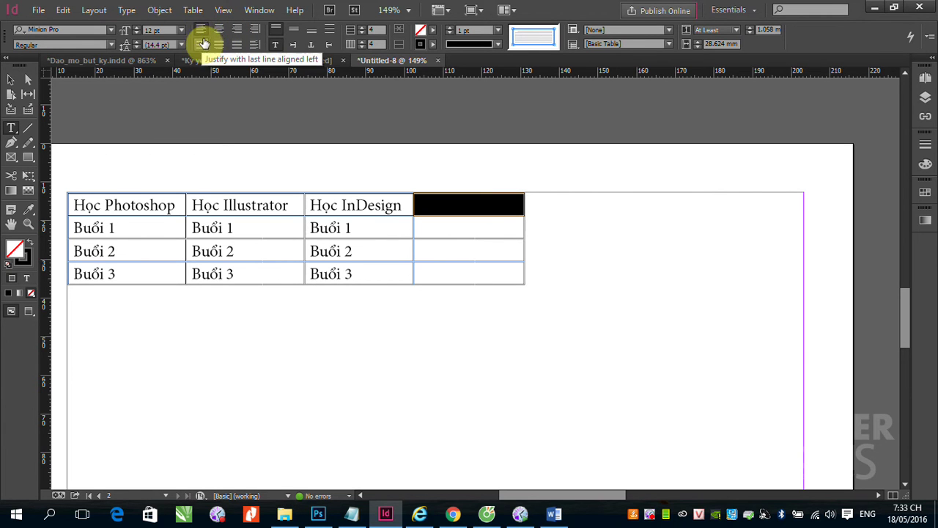
click(299, 33)
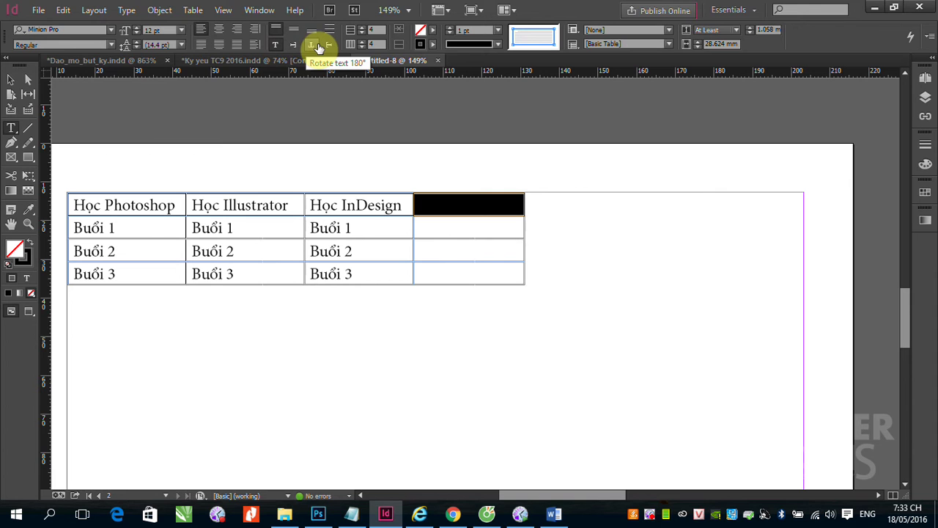
click(278, 230)
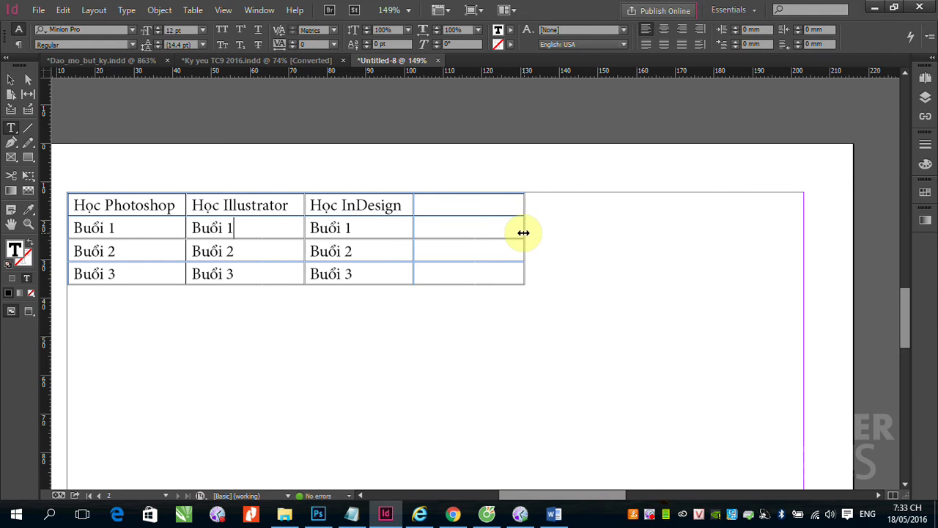
Stretch the empty fourth column out to the page's right margin, then widen the Học InDesign column to more than twice its width.
drag(523, 232, 802, 236)
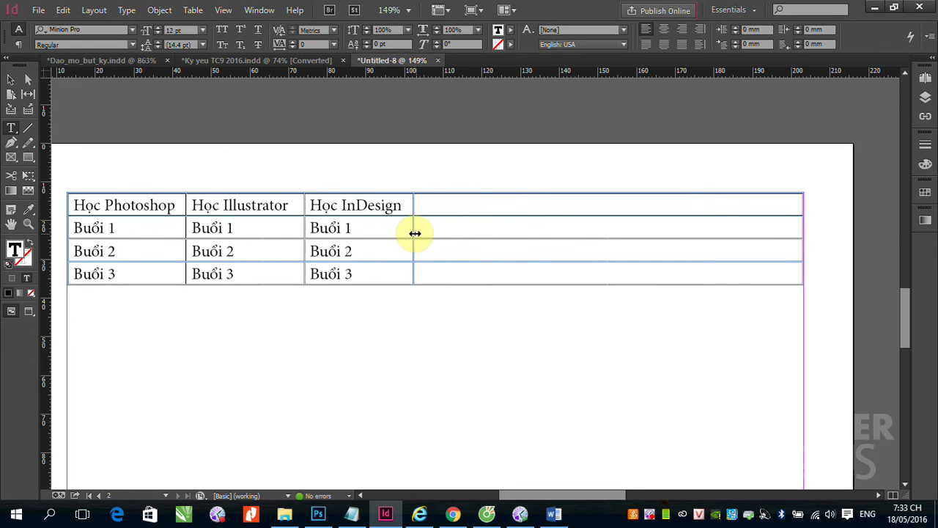
drag(413, 234, 591, 235)
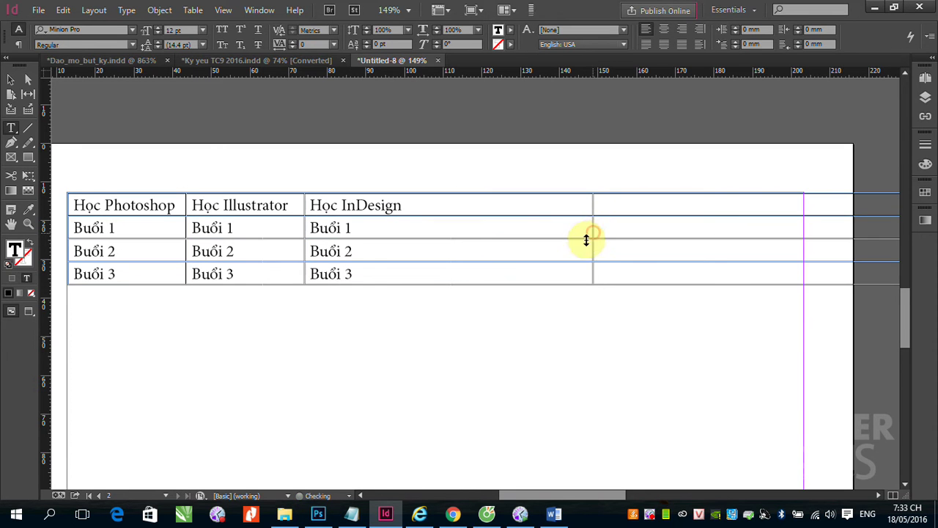
key(ctrl+minus)
key(ctrl+minus)
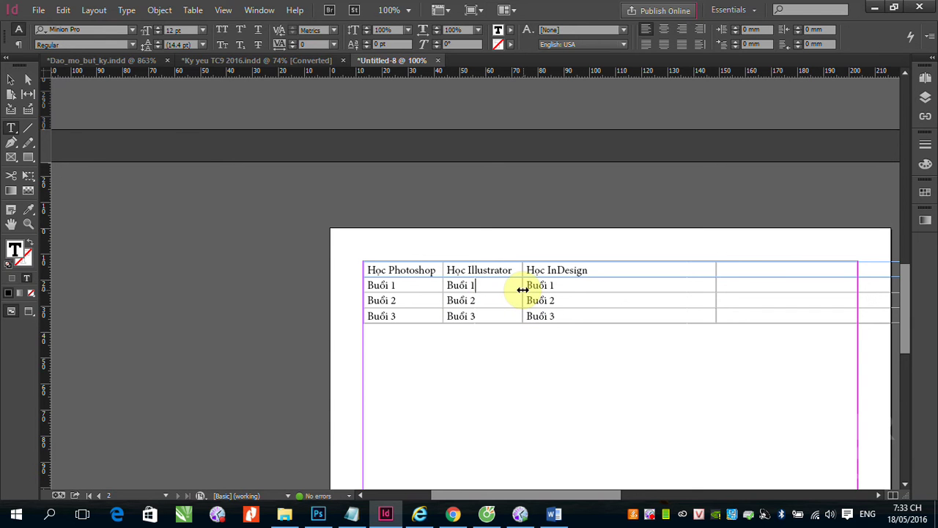
Double the Học Illustrator column's width, narrow the Học InDesign column, and end the empty fourth column at the page's right margin.
drag(524, 292, 605, 289)
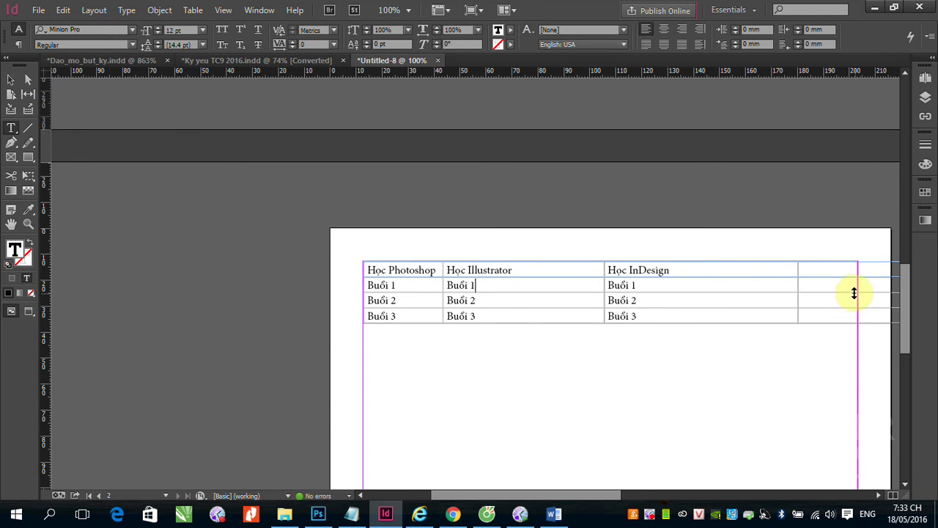
drag(607, 495, 682, 498)
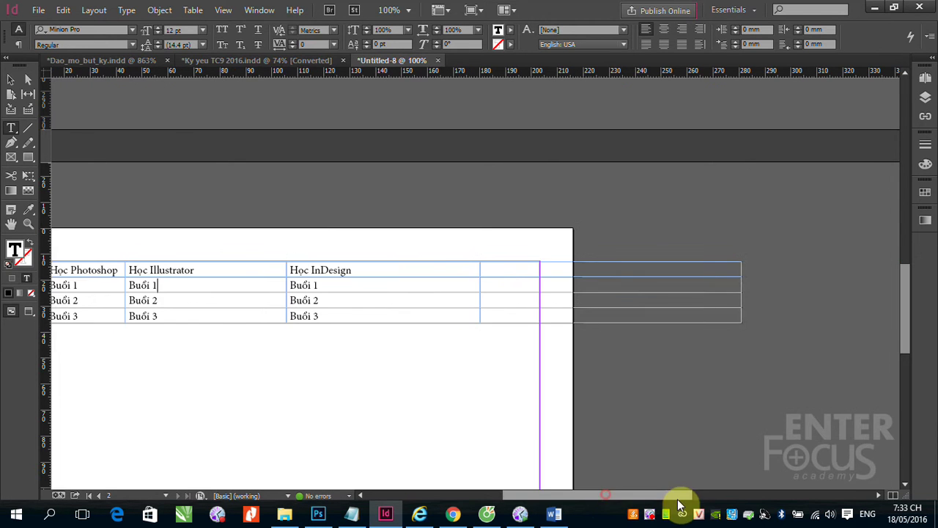
drag(742, 290, 540, 302)
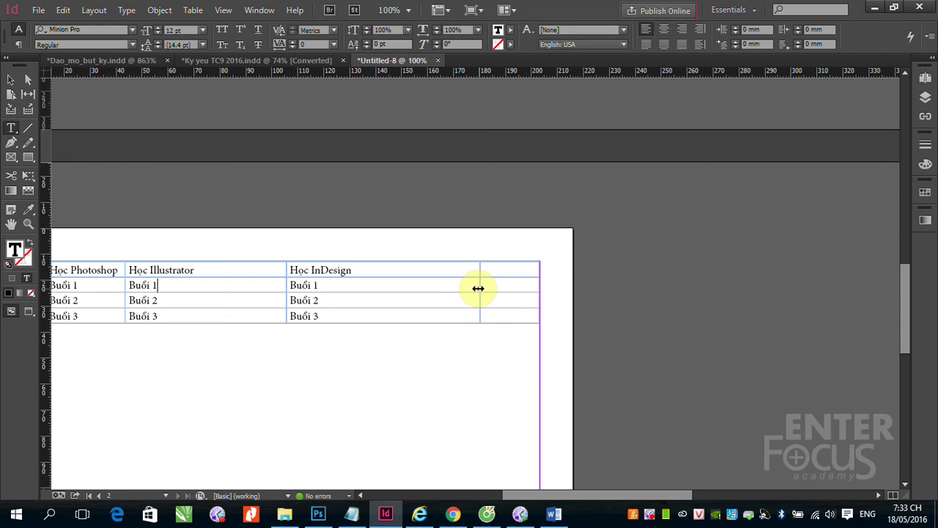
drag(480, 287, 434, 286)
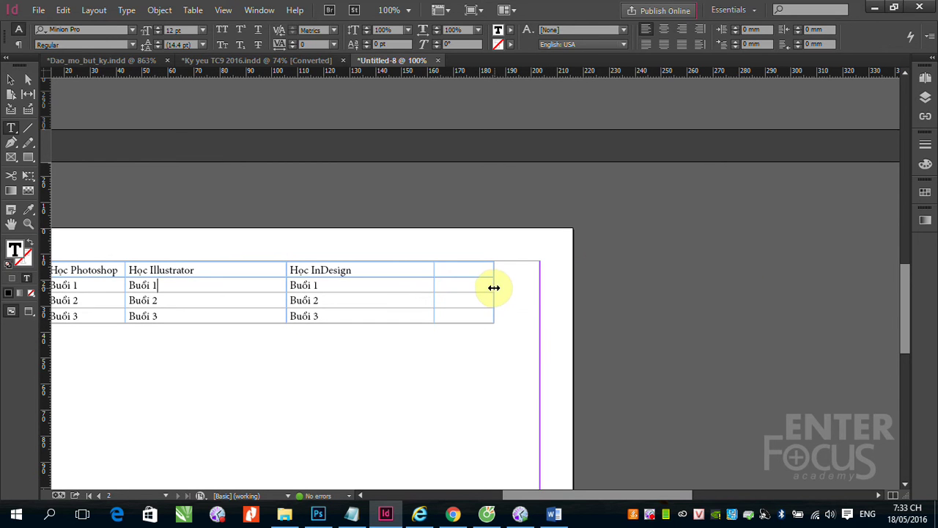
drag(494, 287, 539, 287)
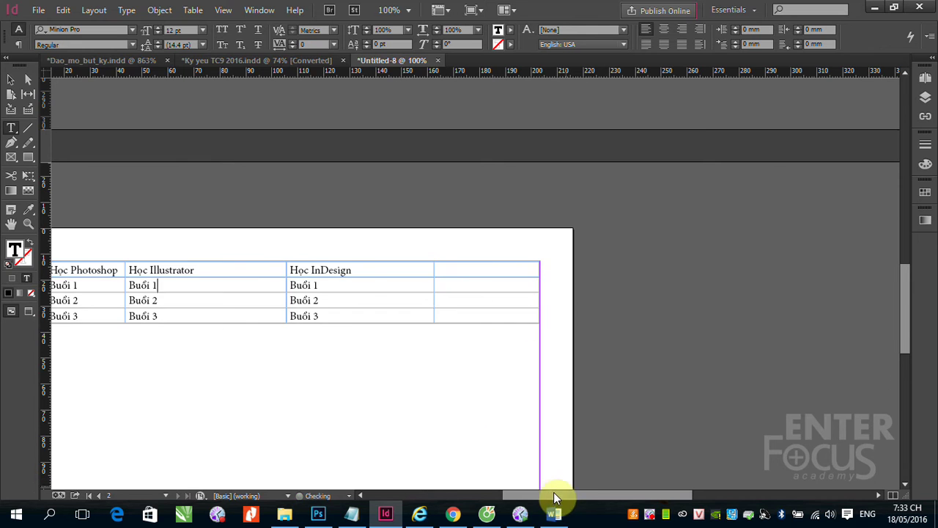
Merge all four cells of the Học Photoshop column into one cell.
drag(554, 494, 505, 490)
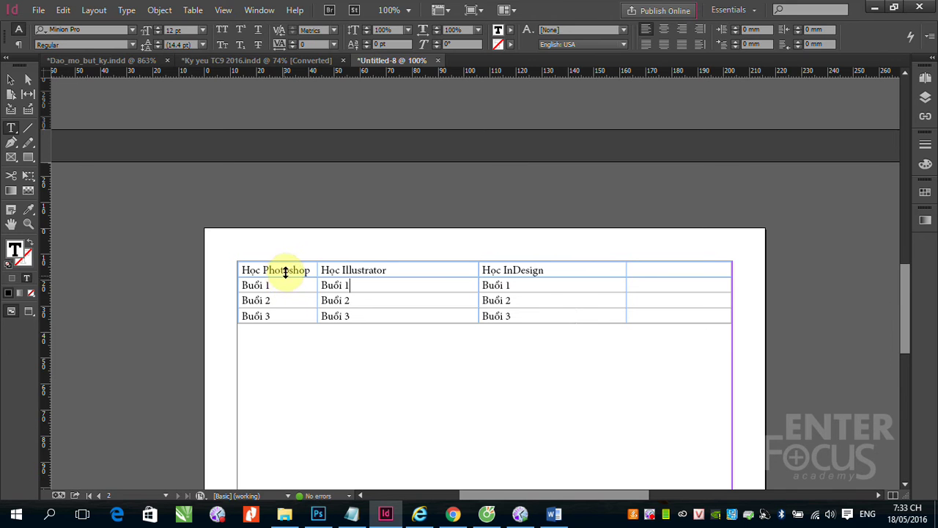
drag(281, 270, 287, 310)
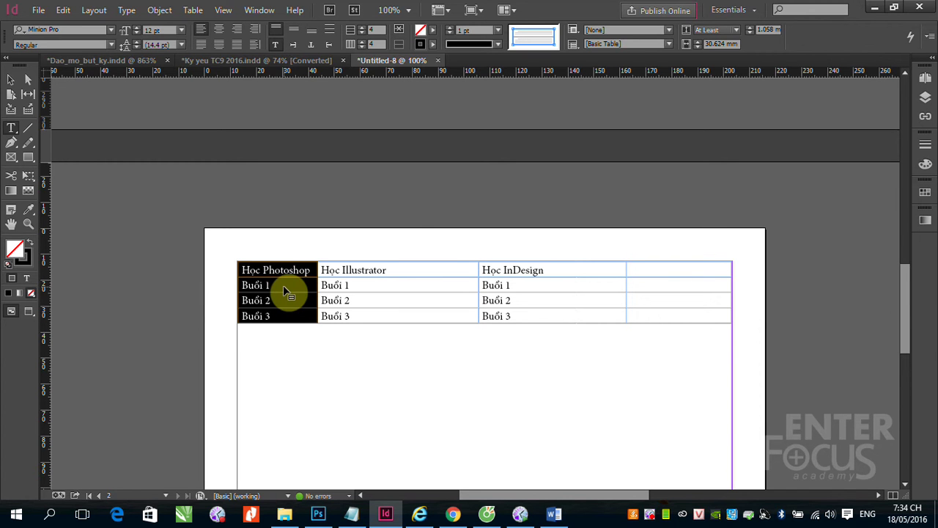
right_click(286, 291)
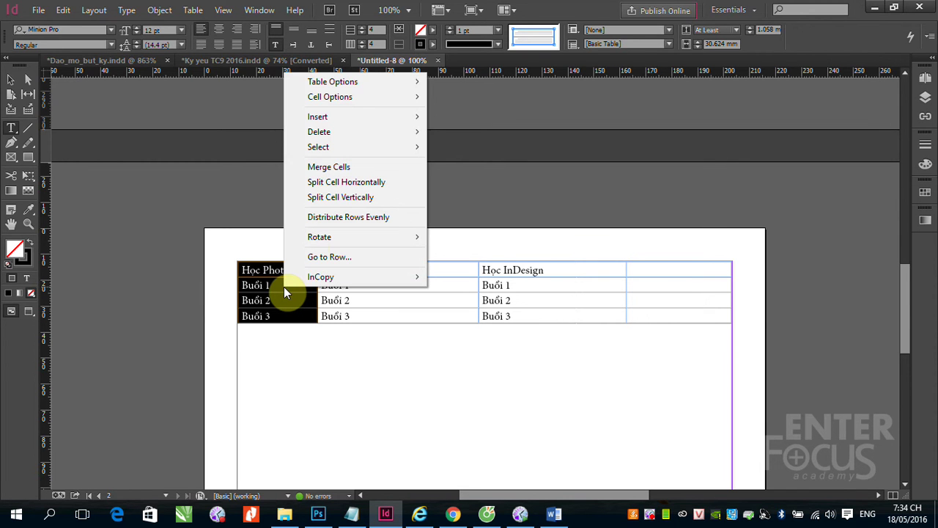
mouse_move(340, 148)
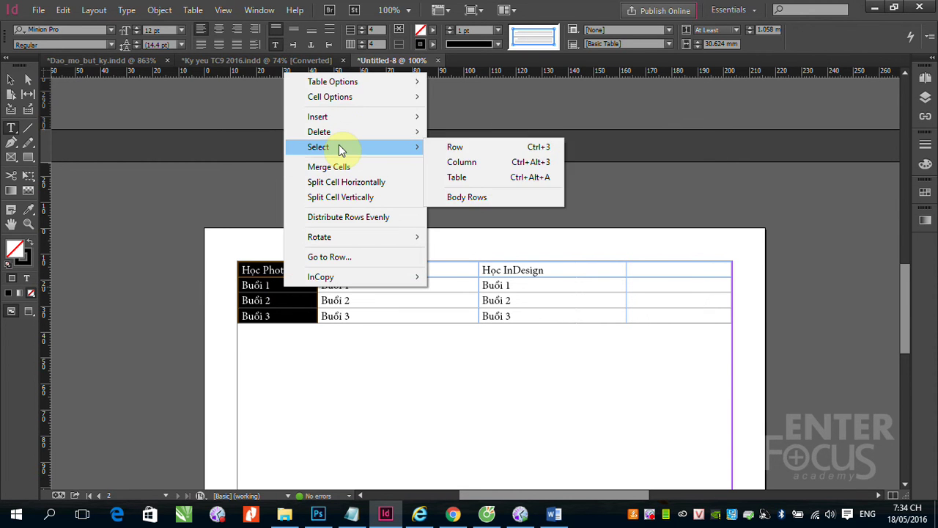
click(341, 168)
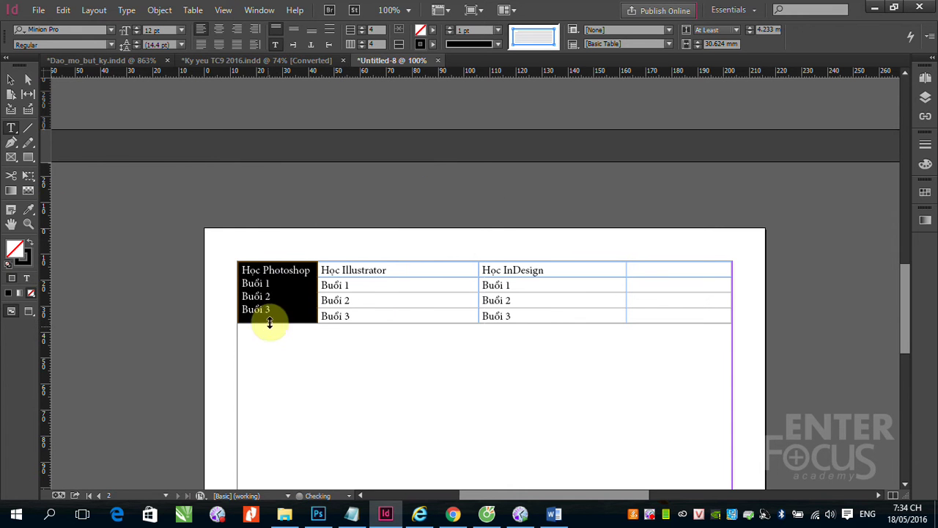
Merge the Học Illustrator and Học InDesign header cells, then merge the two Buổi 3 cells below them in the last row.
drag(341, 270, 559, 272)
right_click(428, 272)
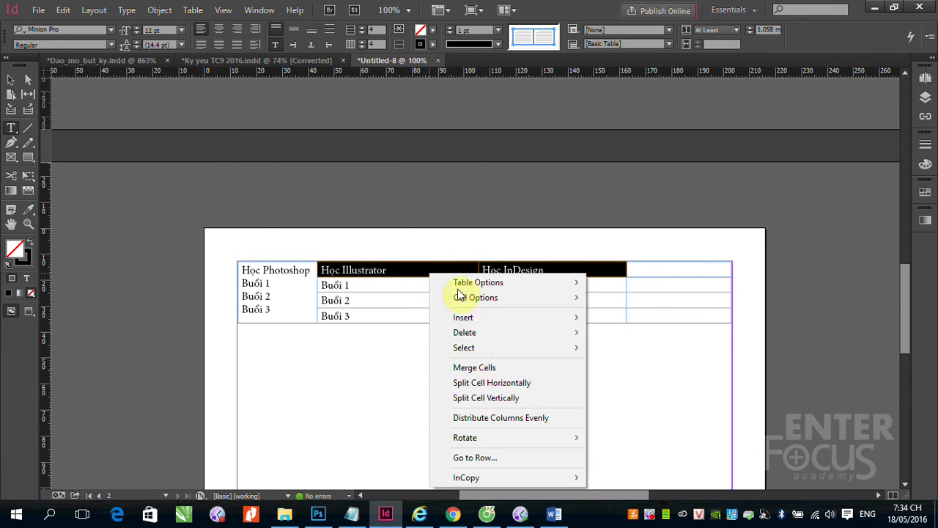
click(474, 367)
drag(367, 329, 540, 333)
right_click(545, 335)
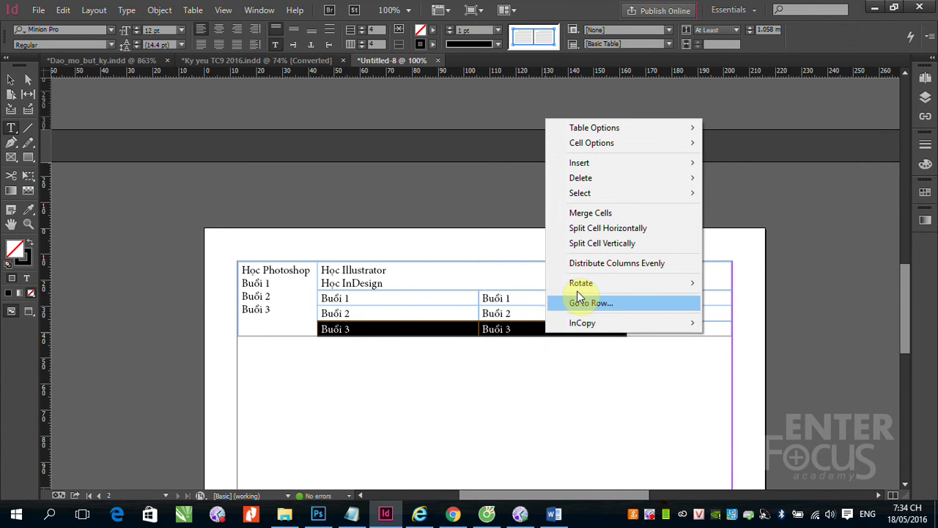
click(596, 213)
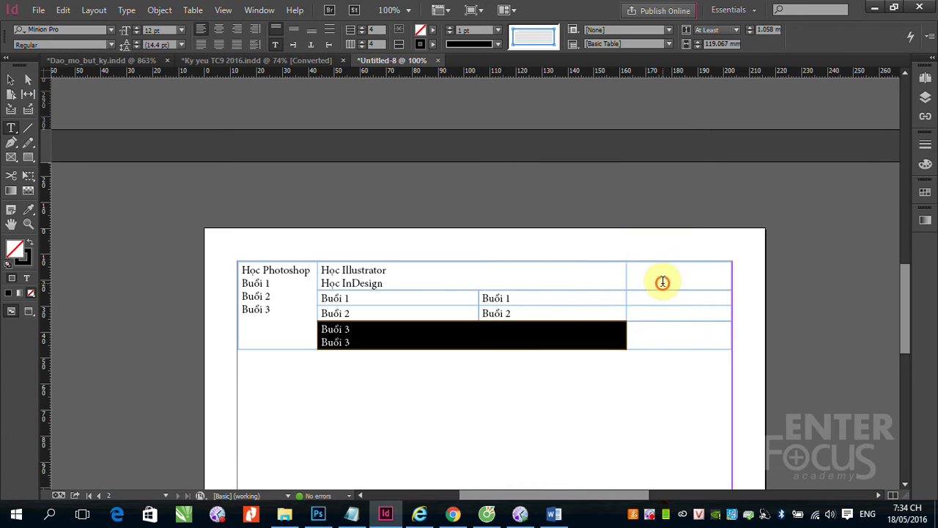
Merge the empty fourth column into one cell, then merge the four Buổi 1 and Buổi 2 cells in the middle into one.
drag(660, 278, 668, 338)
right_click(654, 277)
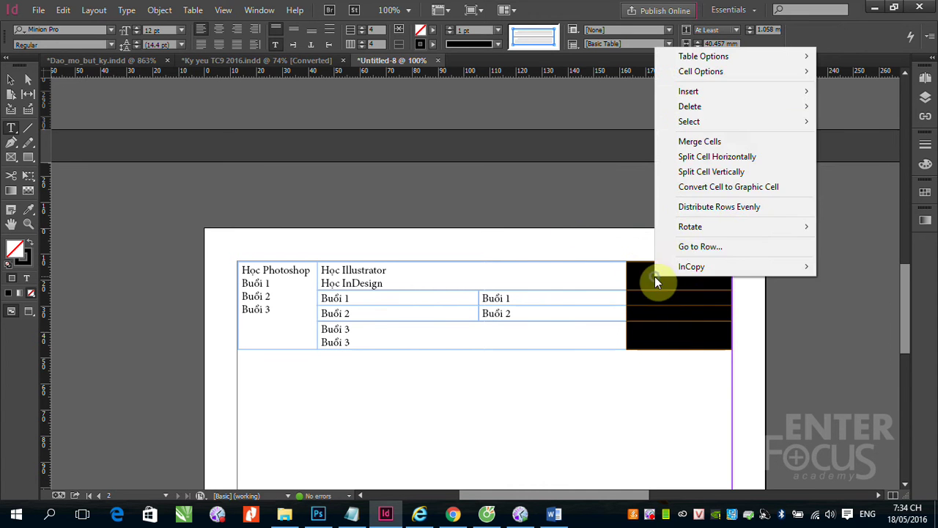
click(686, 142)
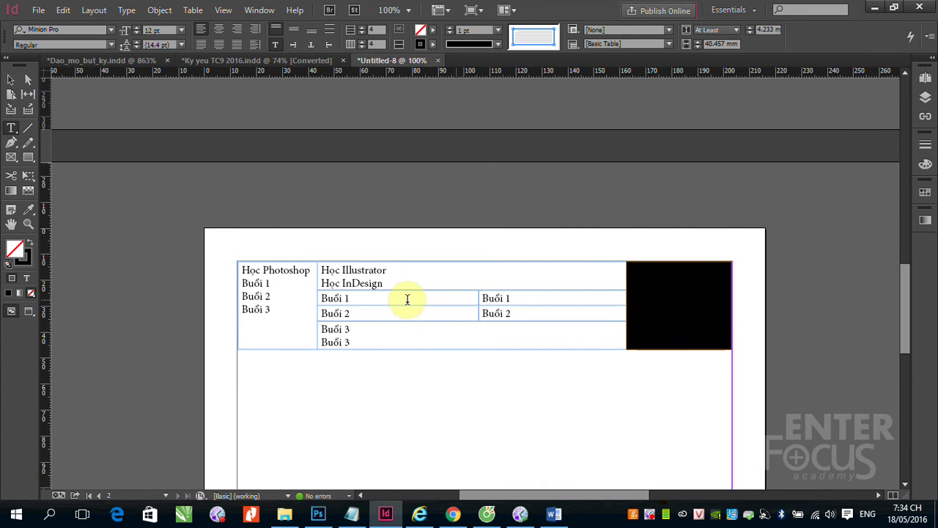
drag(405, 300, 521, 310)
right_click(528, 311)
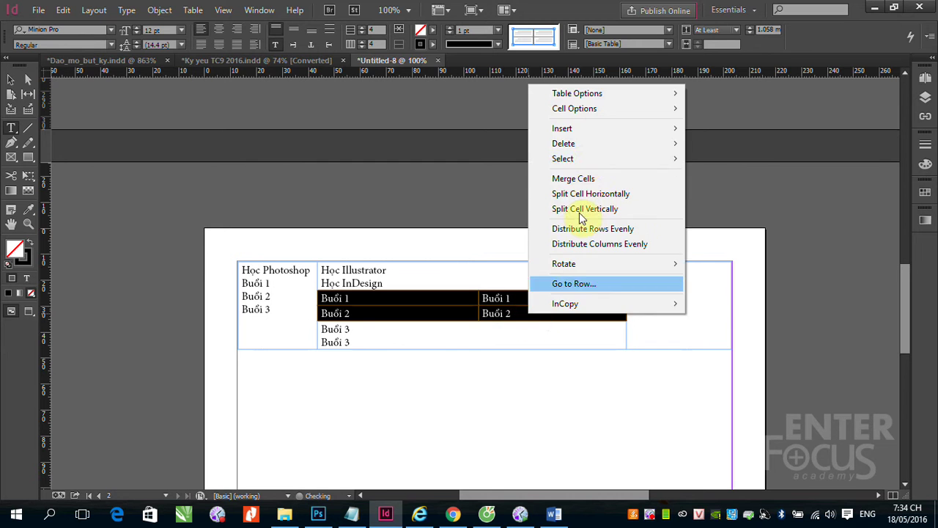
click(576, 178)
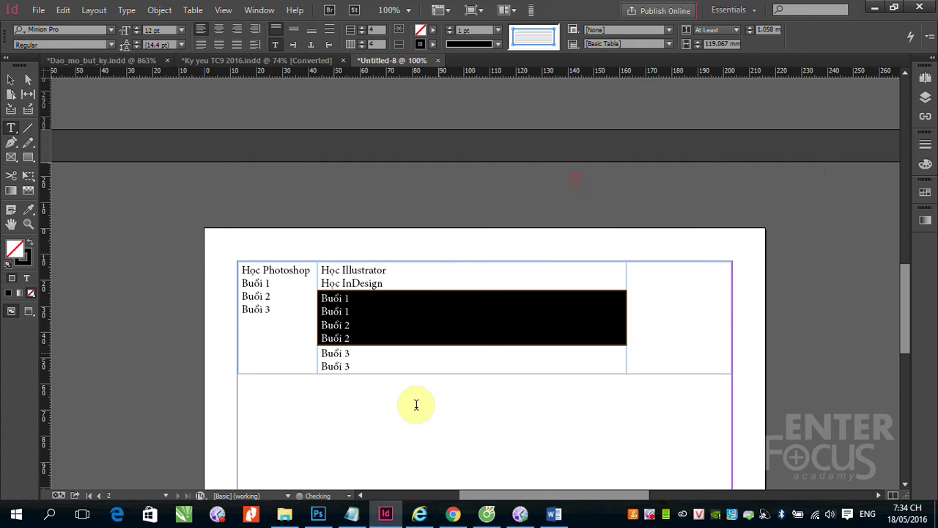
click(401, 435)
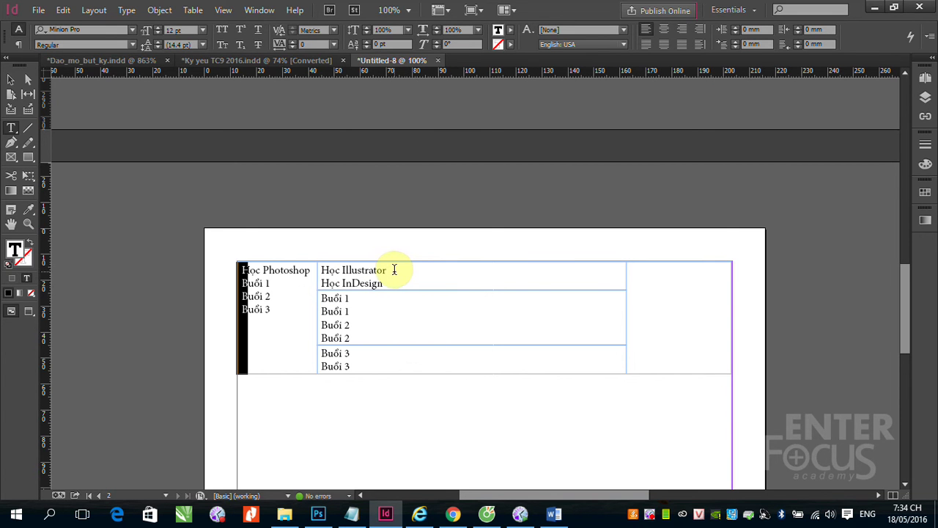
Select the merged Học Photoshop column and rotate its text 270° so it reads from bottom to top.
click(246, 272)
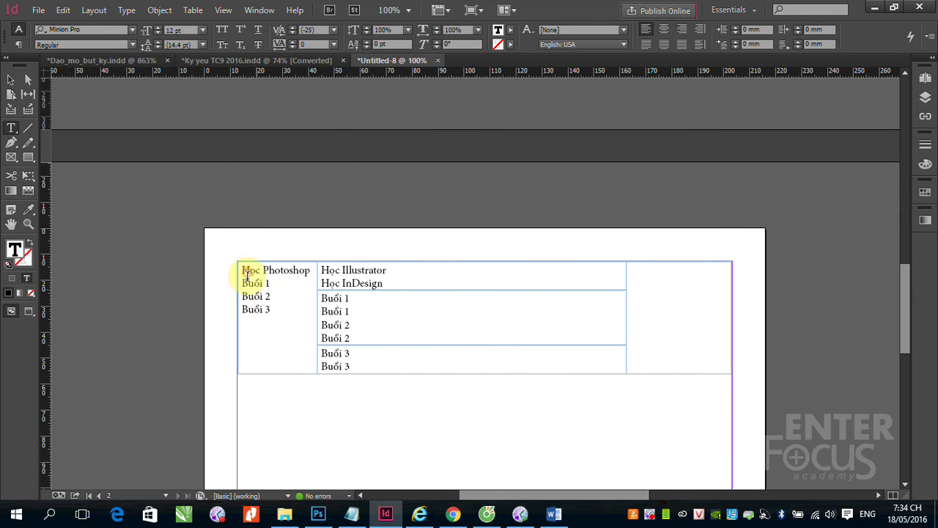
drag(241, 270, 294, 365)
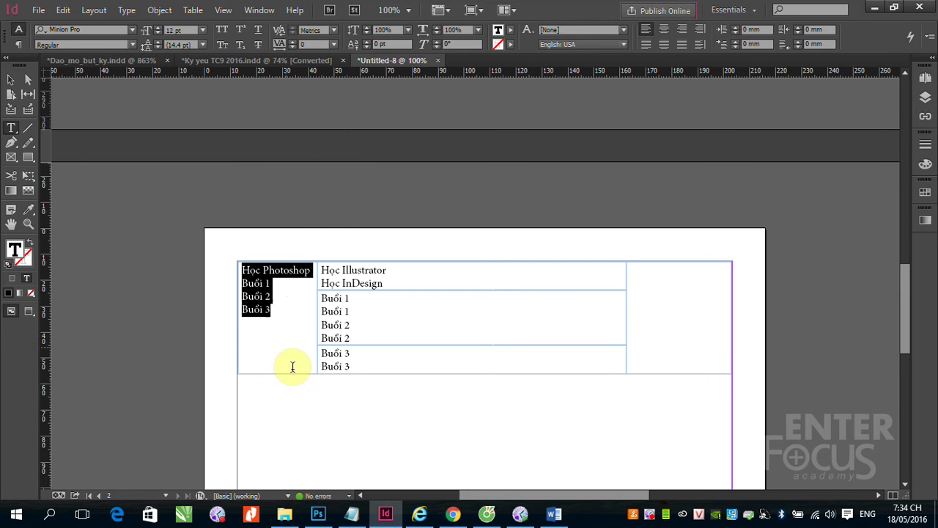
click(304, 358)
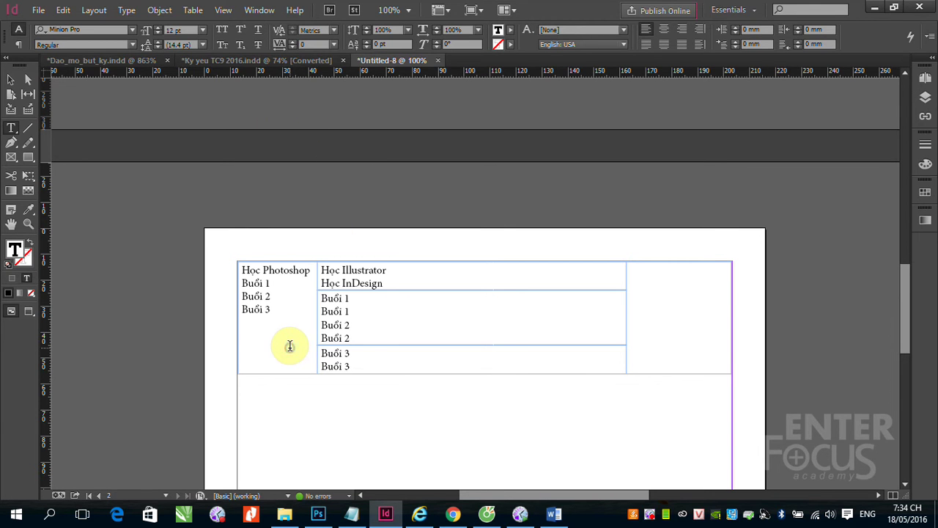
right_click(289, 346)
click(345, 374)
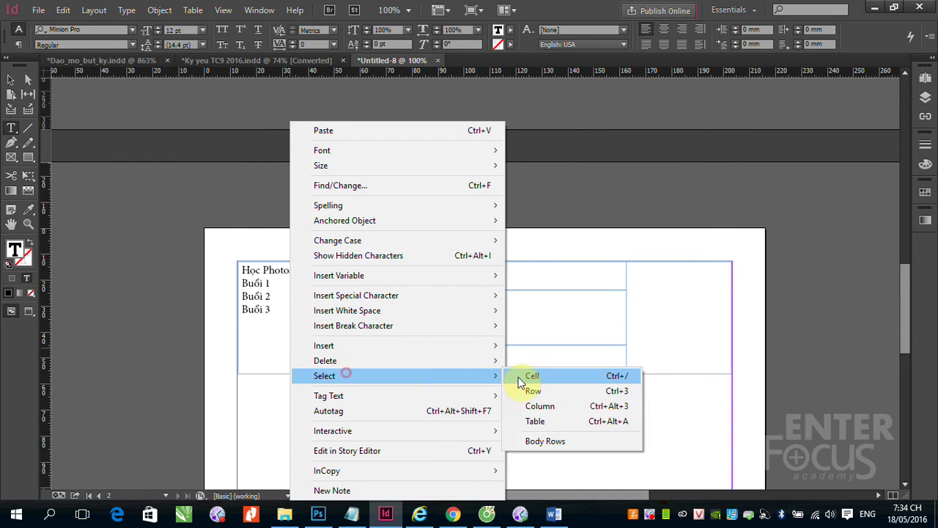
click(542, 405)
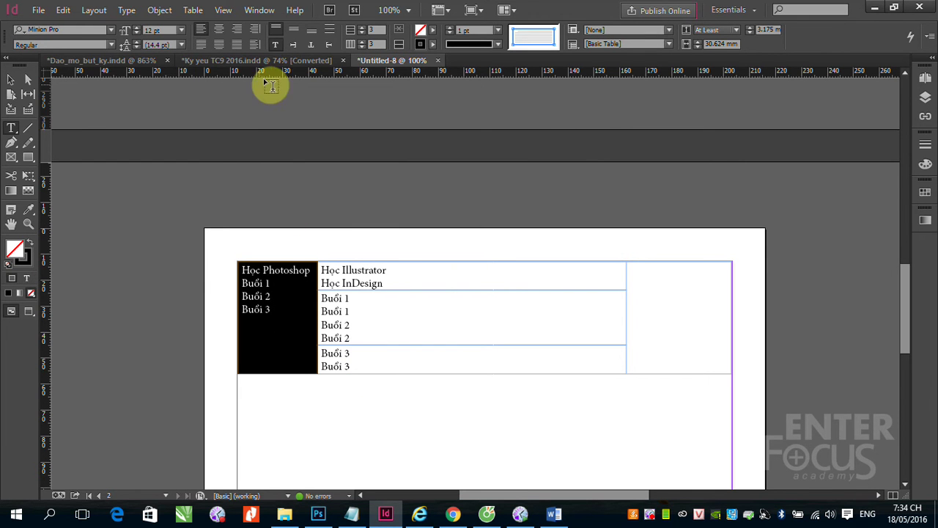
click(328, 46)
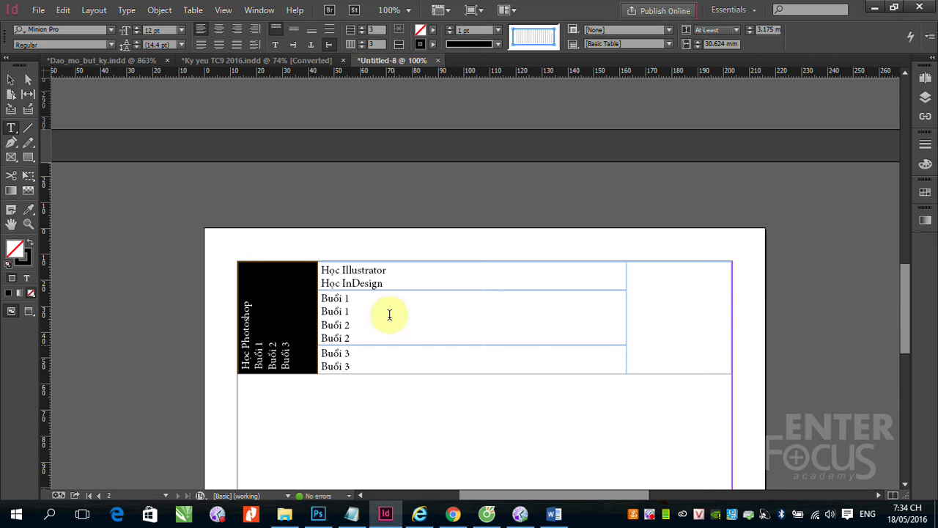
click(411, 274)
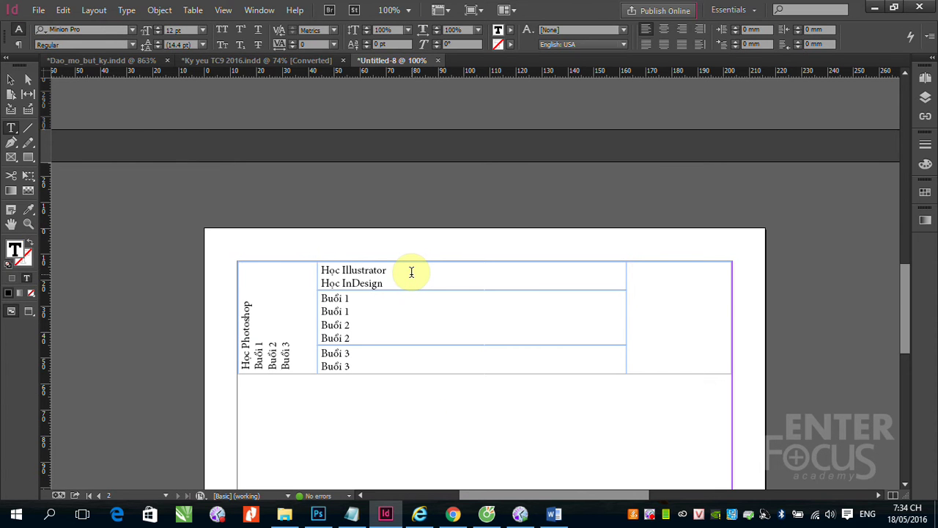
Select the empty merged last column and set its text rotation to 90°.
click(663, 293)
right_click(666, 300)
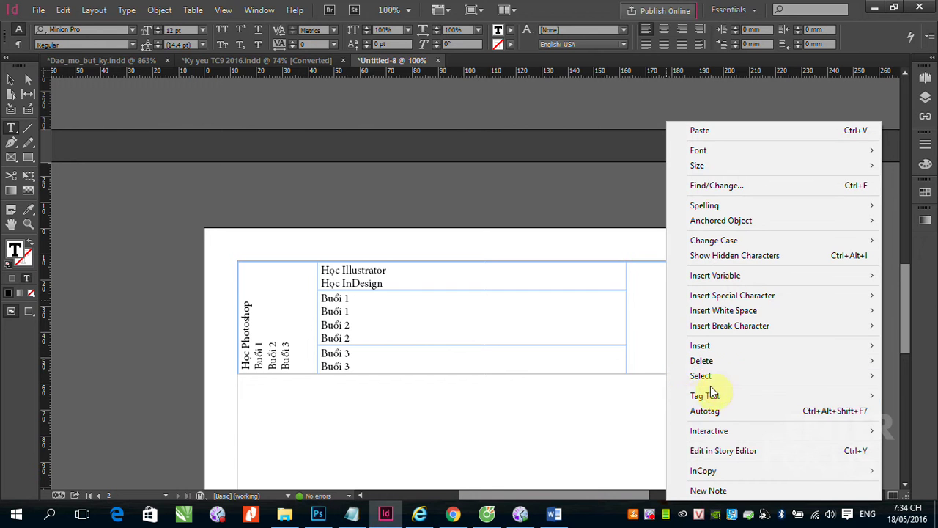
mouse_move(714, 377)
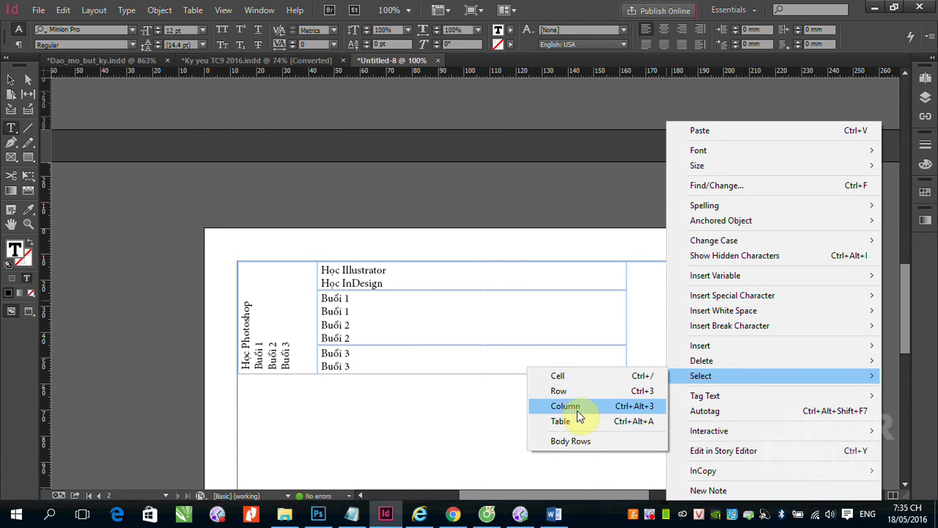
click(568, 406)
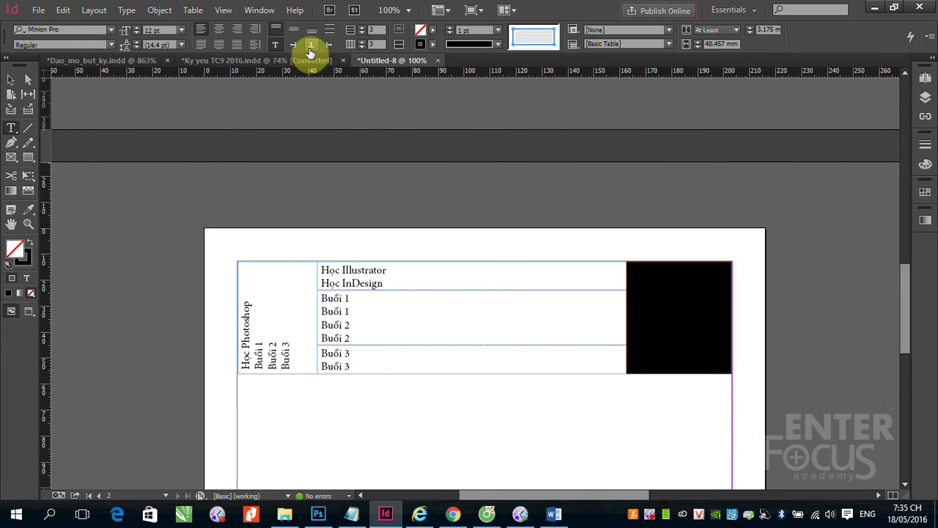
click(293, 45)
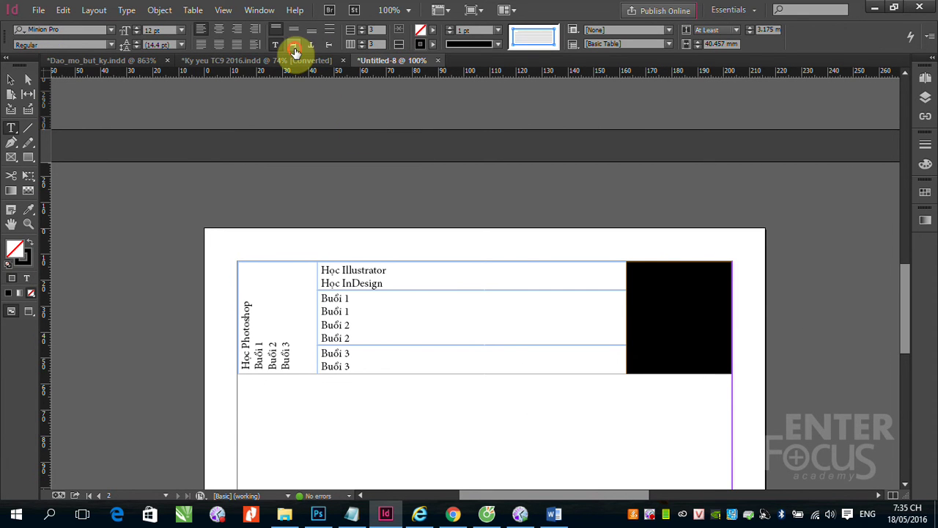
Copy all the text of the rotated Học Photoshop cell and paste it into the empty last column.
click(292, 358)
click(294, 366)
drag(294, 366, 234, 356)
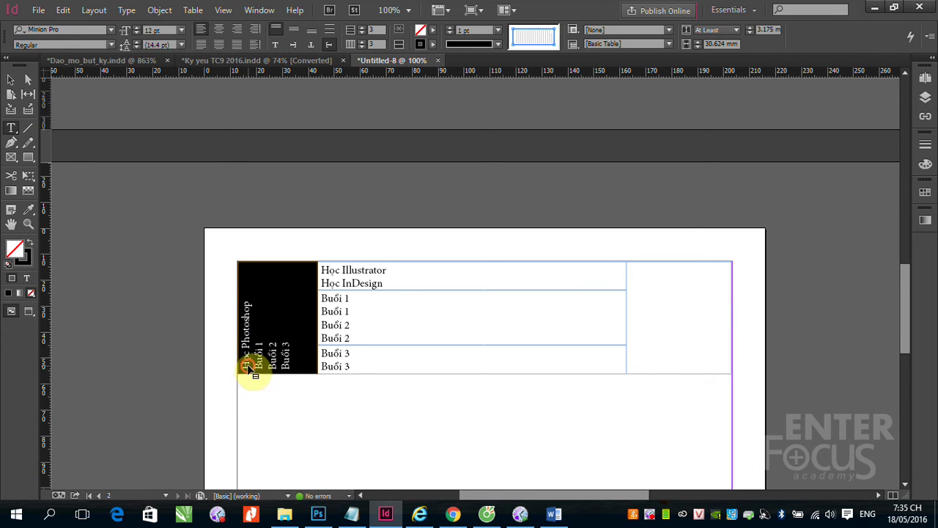
click(246, 366)
triple_click(247, 364)
click(248, 365)
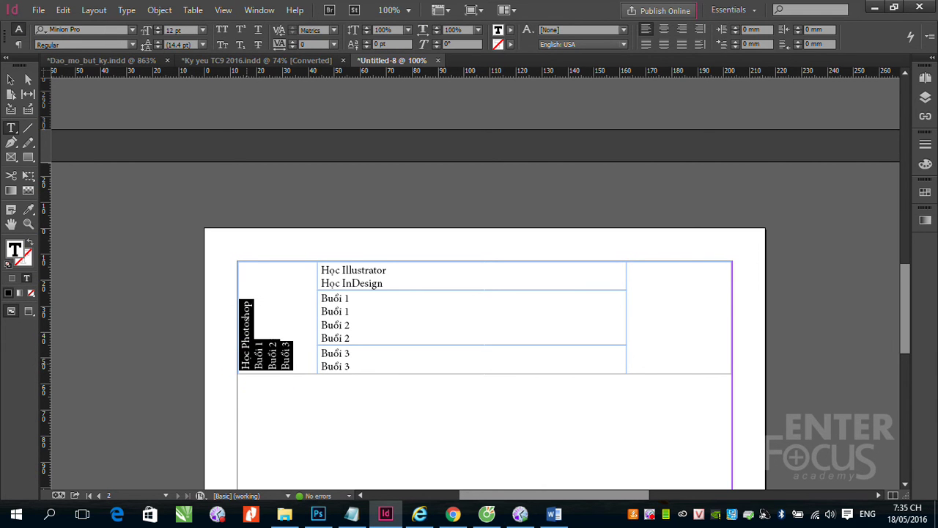
click(670, 313)
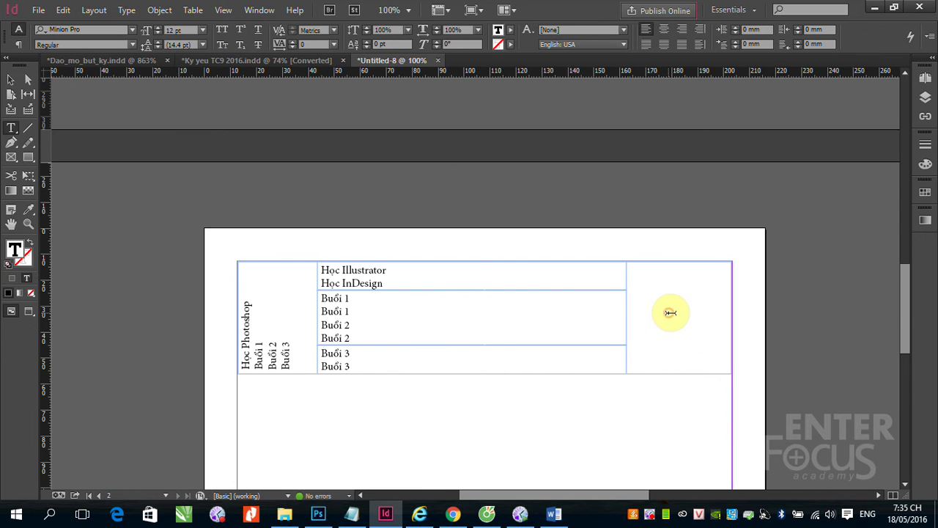
key(ctrl+v)
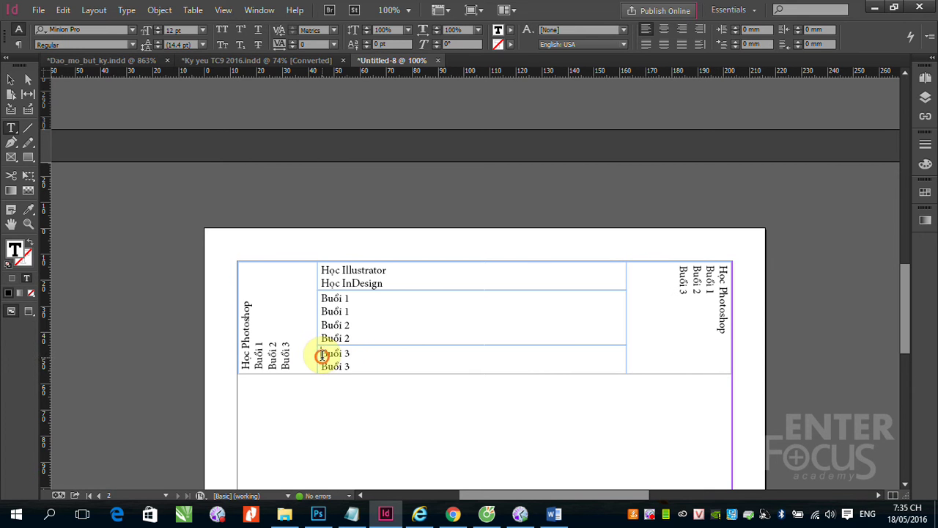
drag(322, 355, 356, 366)
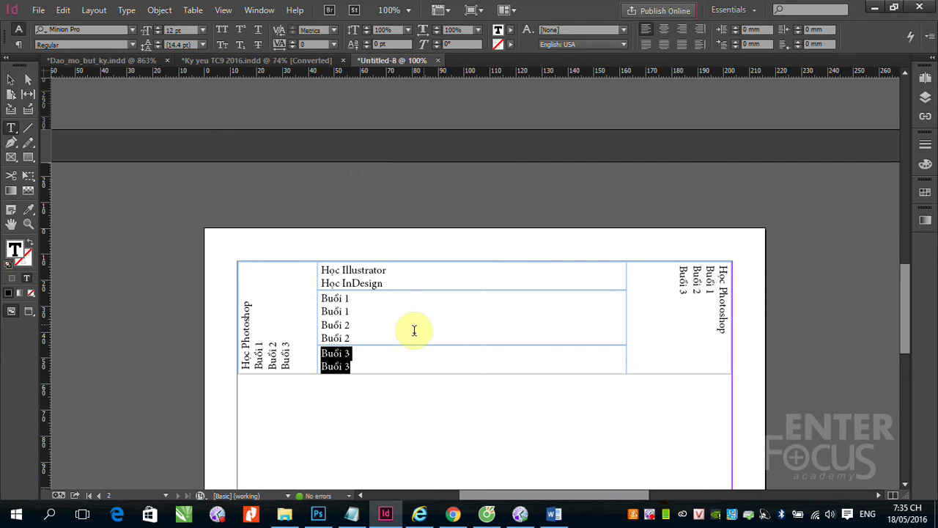
right_click(398, 356)
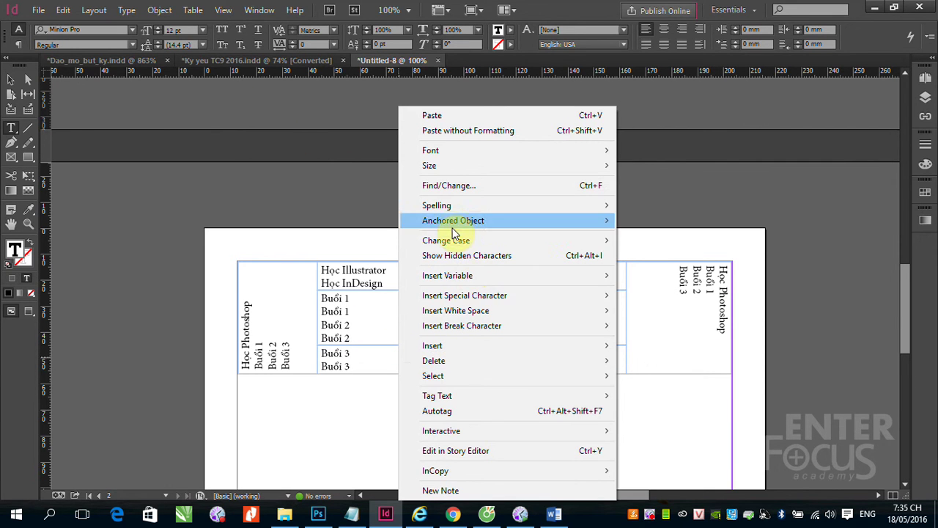
mouse_move(448, 373)
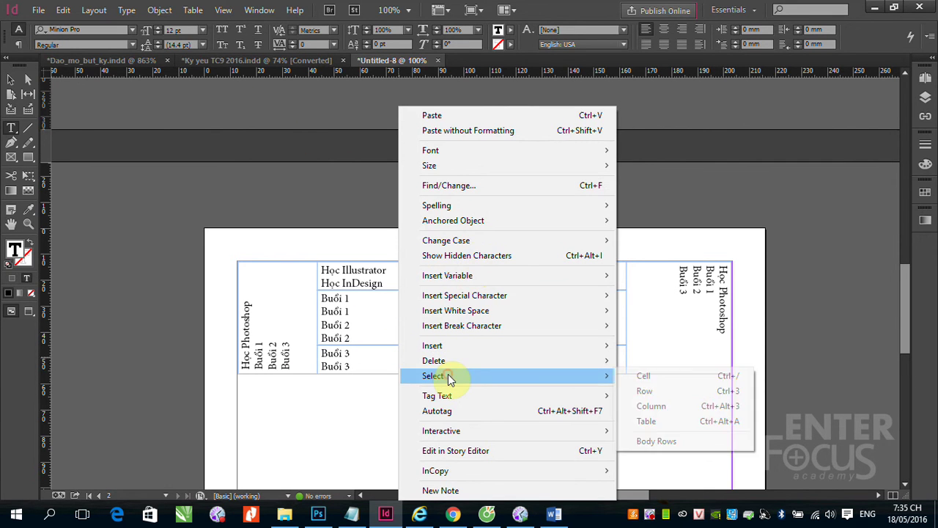
click(649, 410)
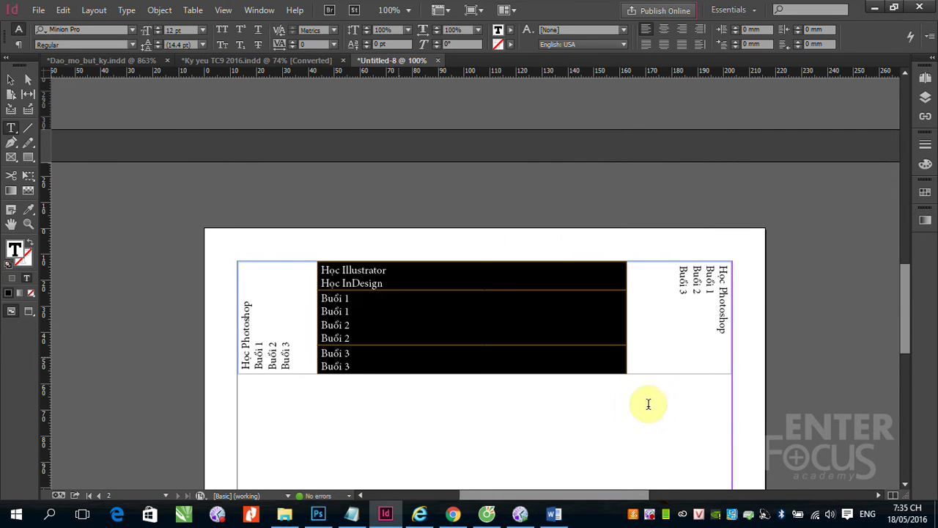
Select the row of the middle Buổi 3 cell and rotate its text 180° so it reads upside down.
click(370, 358)
right_click(370, 359)
mouse_move(430, 374)
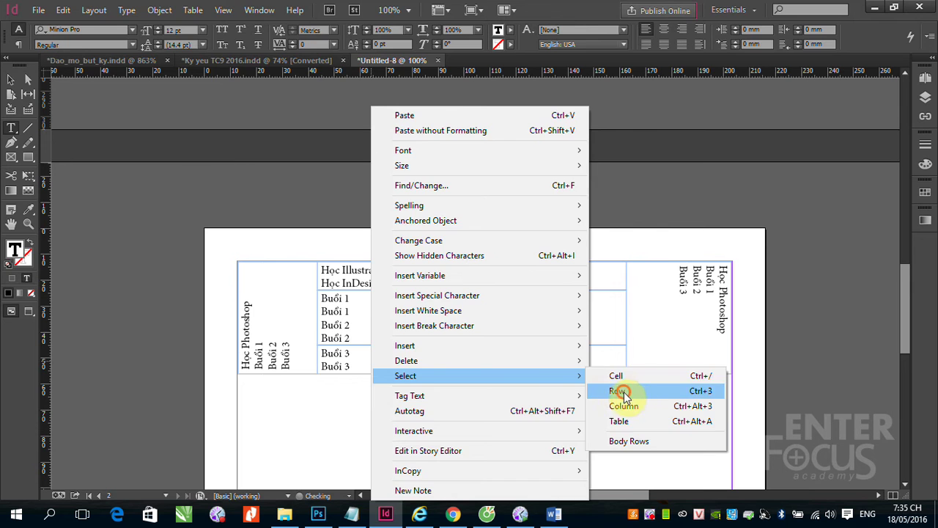
click(622, 390)
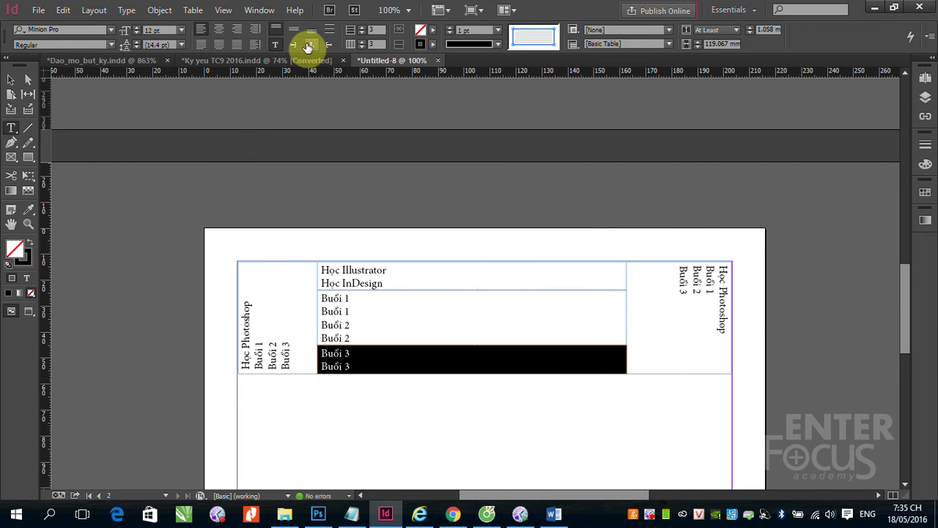
click(309, 45)
click(588, 411)
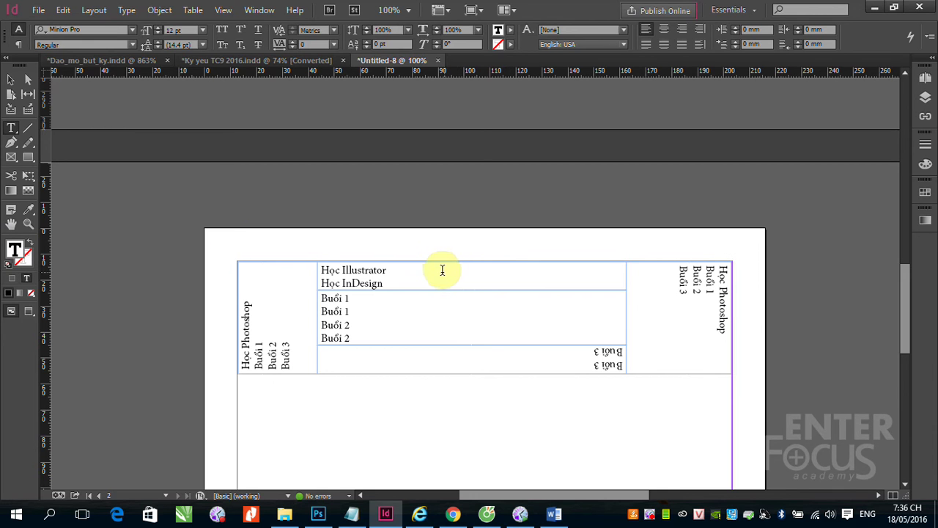
drag(444, 266, 438, 274)
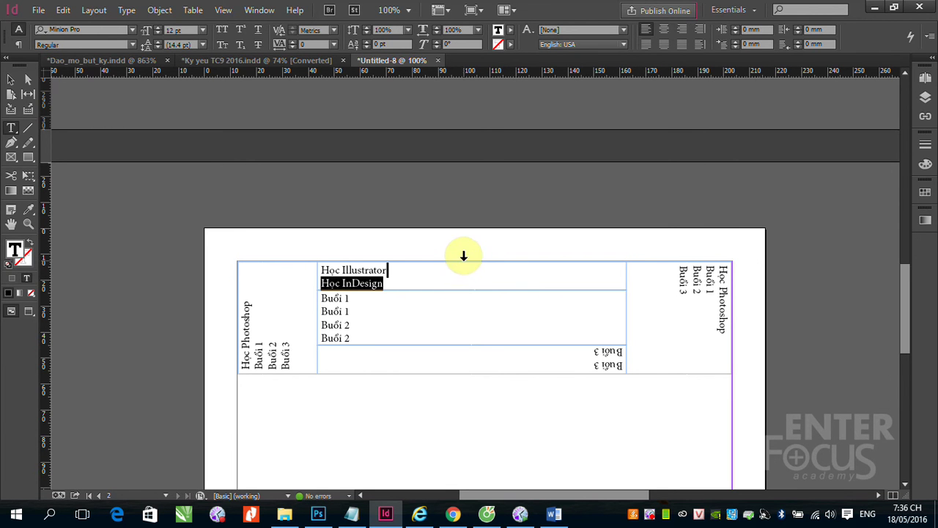
click(447, 276)
right_click(447, 277)
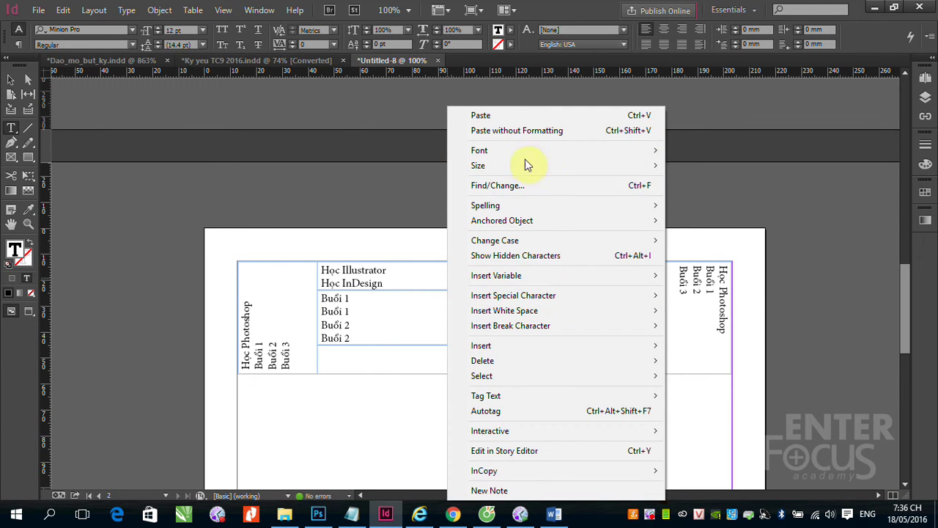
click(512, 375)
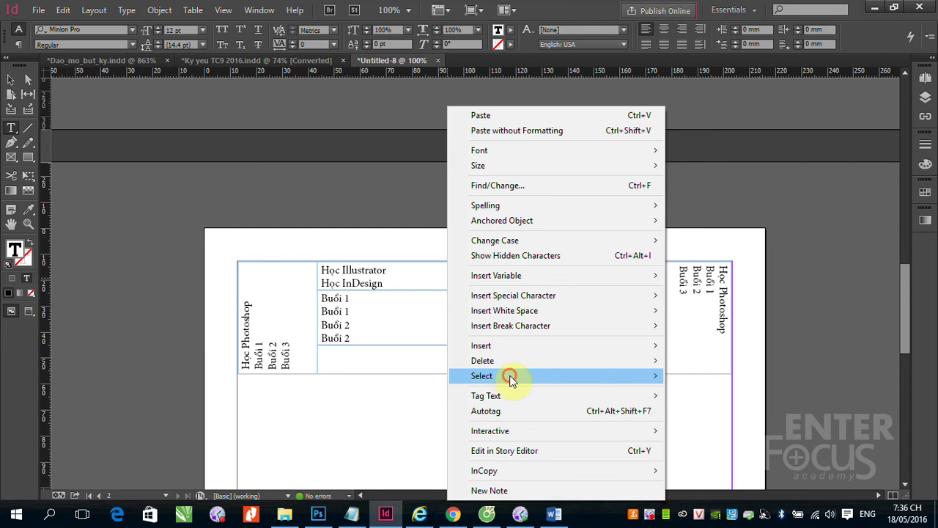
click(705, 393)
Select the merged Học Illustrator and Học InDesign cell and widen its column to 126 mm.
click(430, 278)
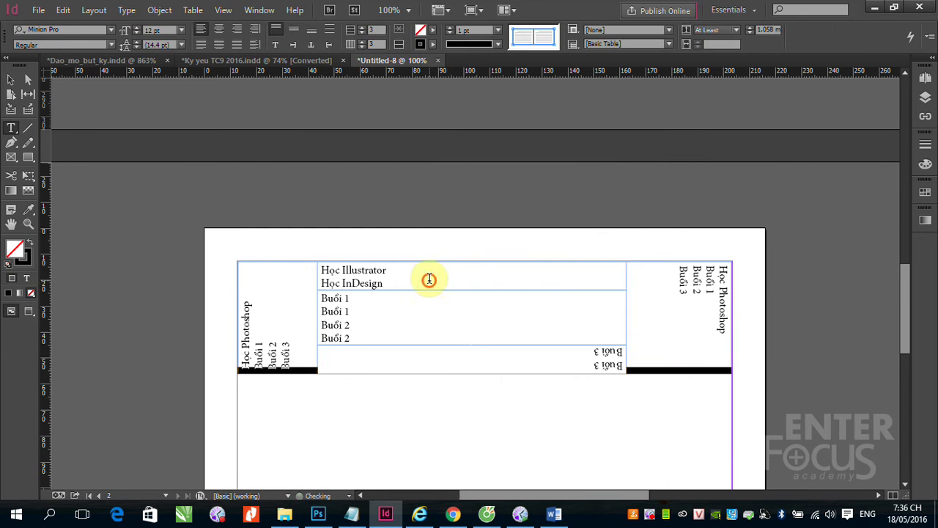
right_click(419, 276)
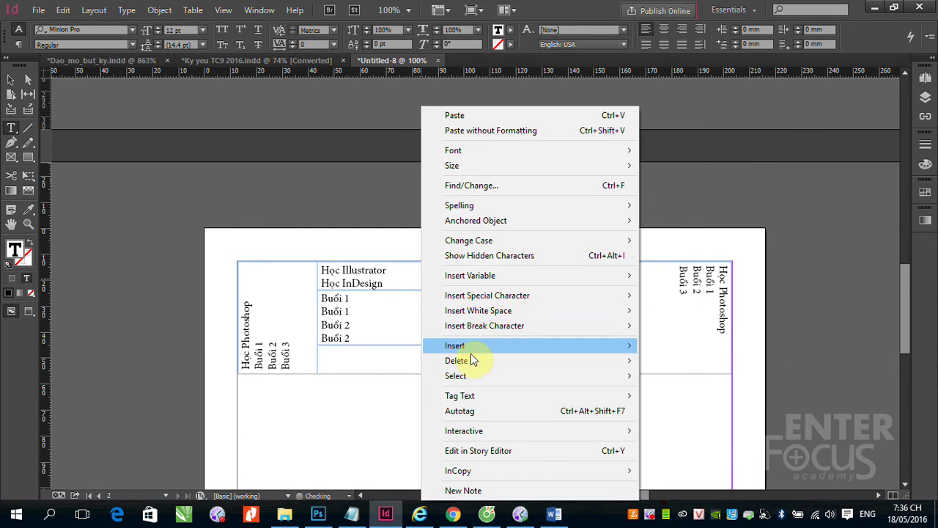
click(471, 375)
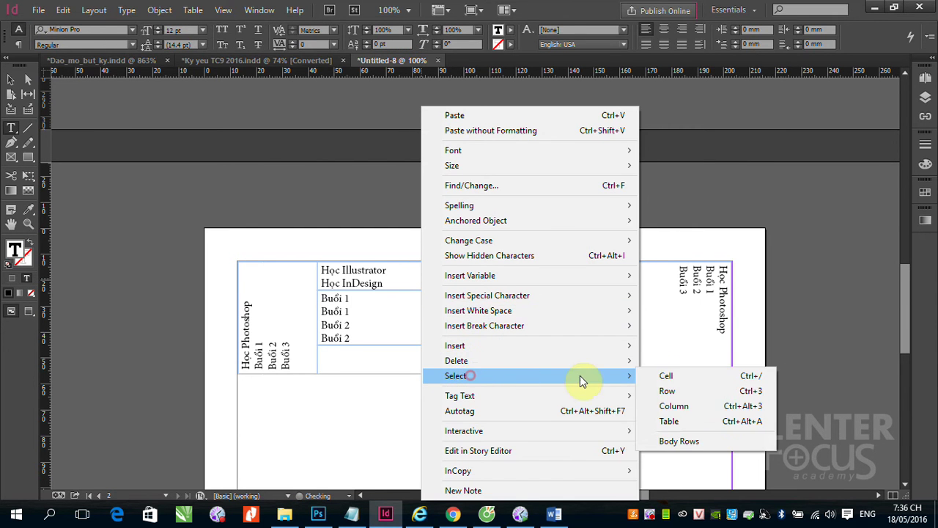
click(664, 375)
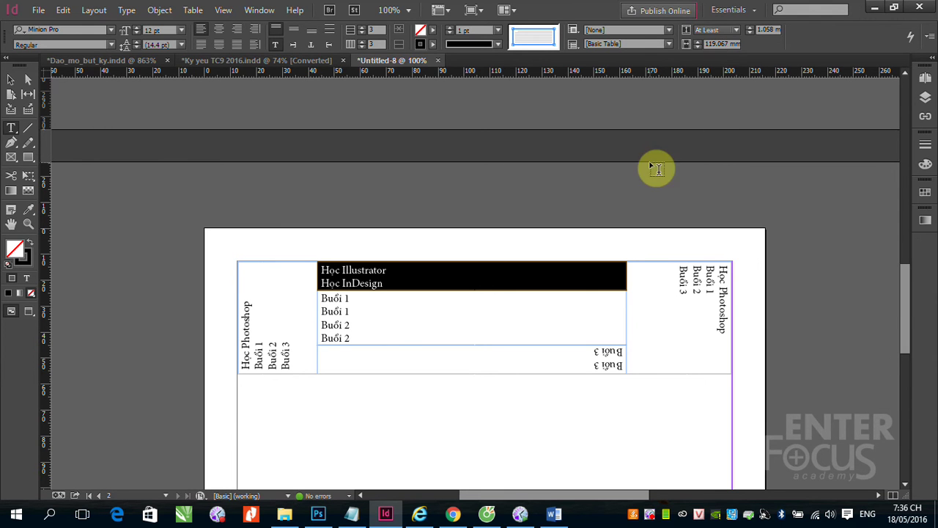
click(698, 41)
click(697, 42)
click(698, 42)
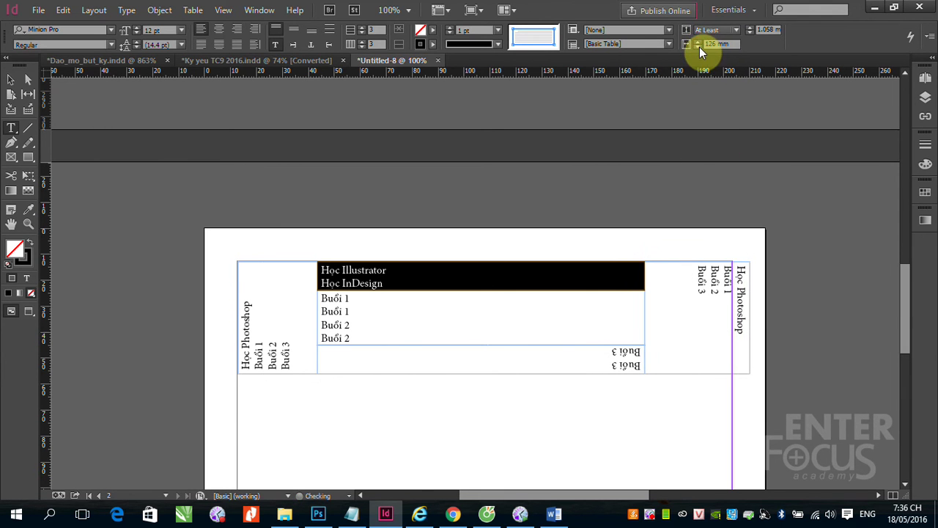
Narrow the column of the selected Học Illustrator and Học InDesign cell to 112 mm.
click(697, 46)
click(696, 46)
click(697, 46)
click(697, 46)
click(696, 47)
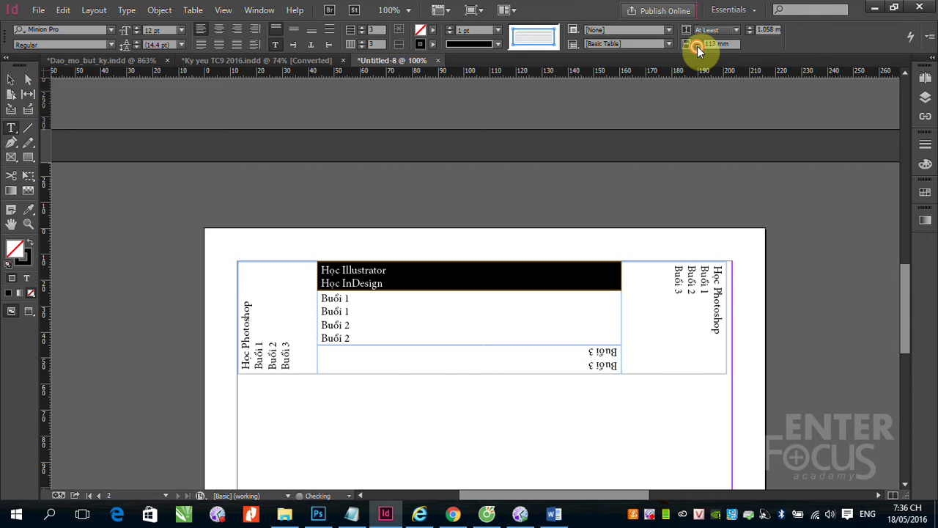
click(697, 46)
click(697, 46)
click(696, 46)
click(697, 46)
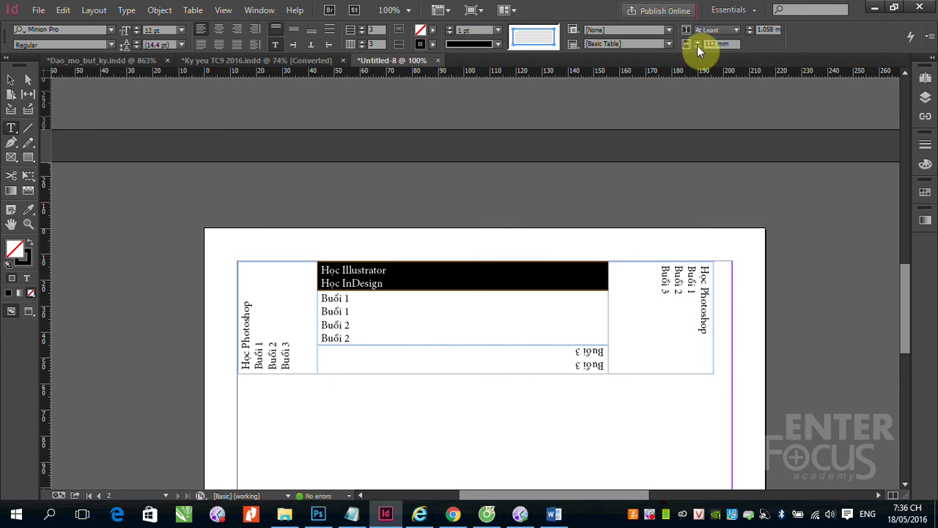
Set the row height of the Học Illustrator and Học InDesign cell to Exactly 18 mm.
right_click(460, 274)
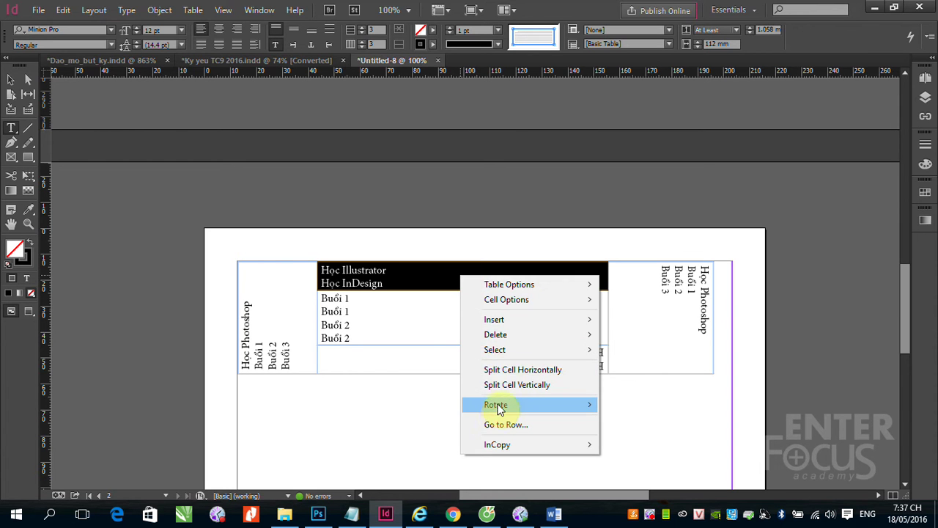
mouse_move(509, 358)
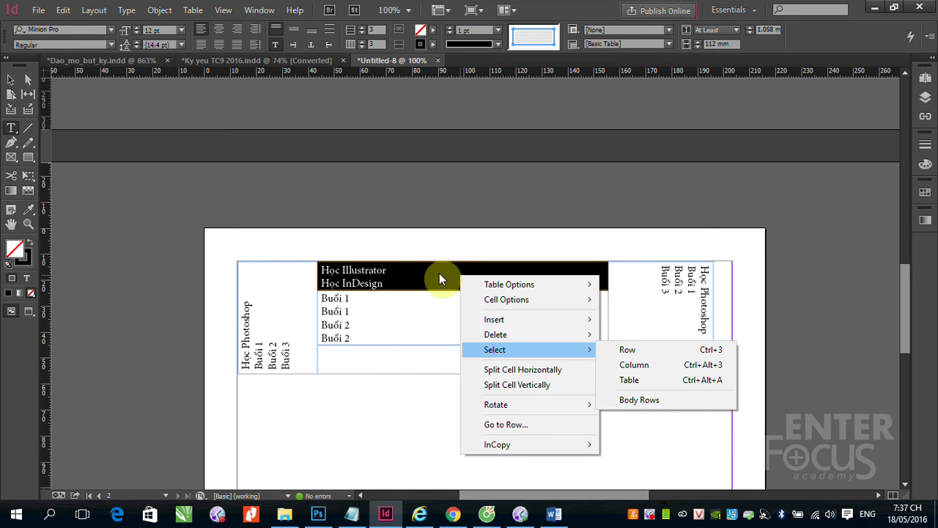
click(730, 30)
click(734, 29)
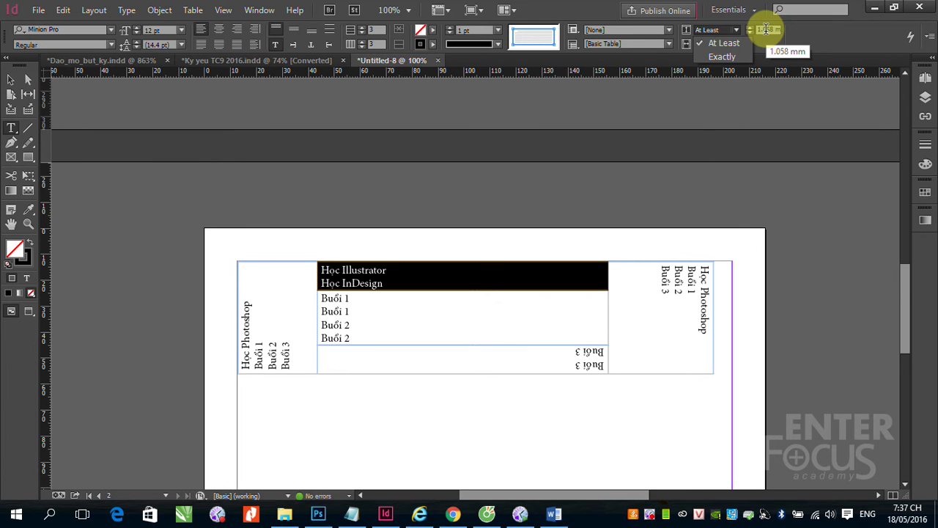
click(719, 56)
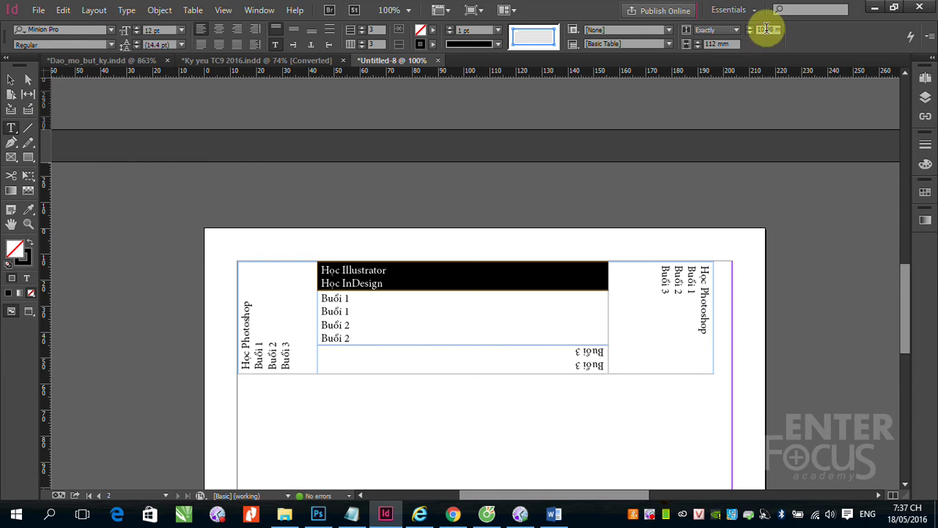
drag(749, 28, 750, 27)
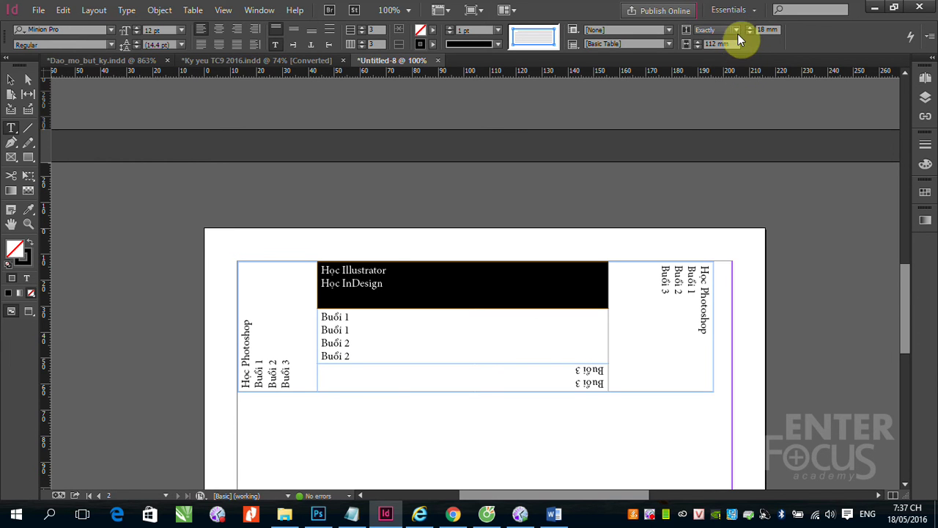
Change the row height of the Học Illustrator and Học InDesign cell to At Least 14 mm.
click(737, 31)
click(735, 44)
drag(752, 33, 752, 33)
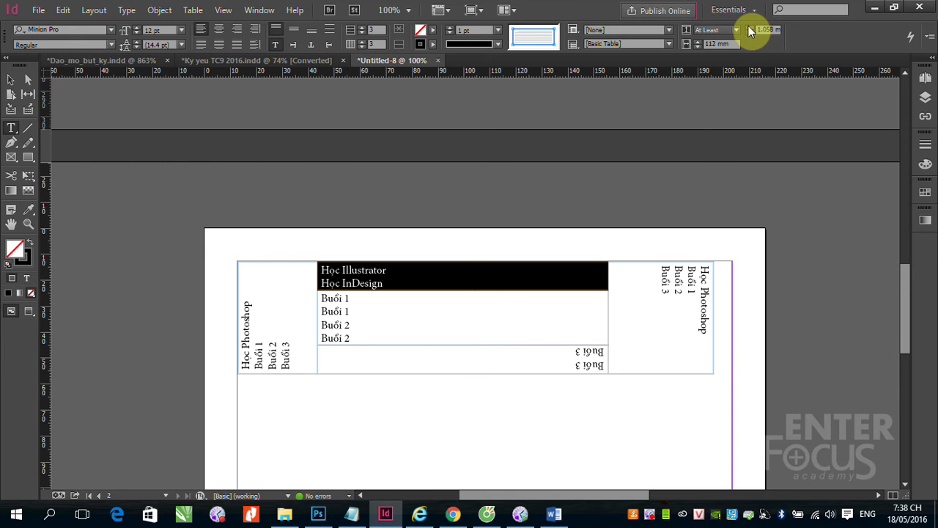
click(748, 26)
drag(751, 27, 749, 29)
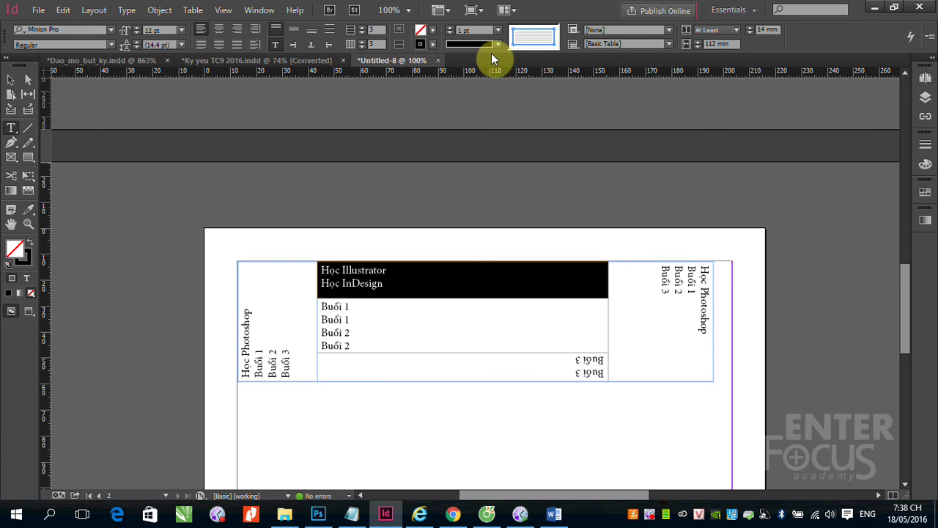
Fill the Học Illustrator and Học InDesign cell with the magenta swatch C=0 M=100 Y=0 K=0.
click(433, 29)
click(317, 129)
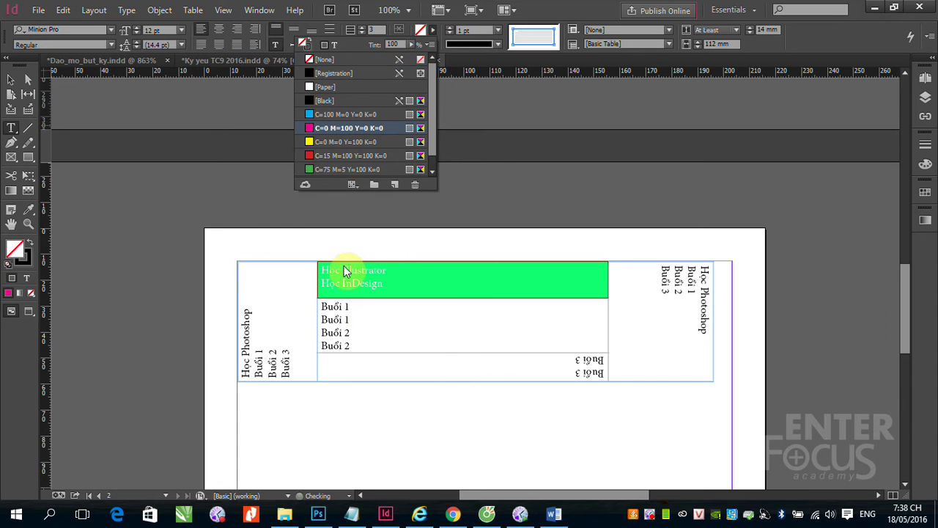
click(413, 327)
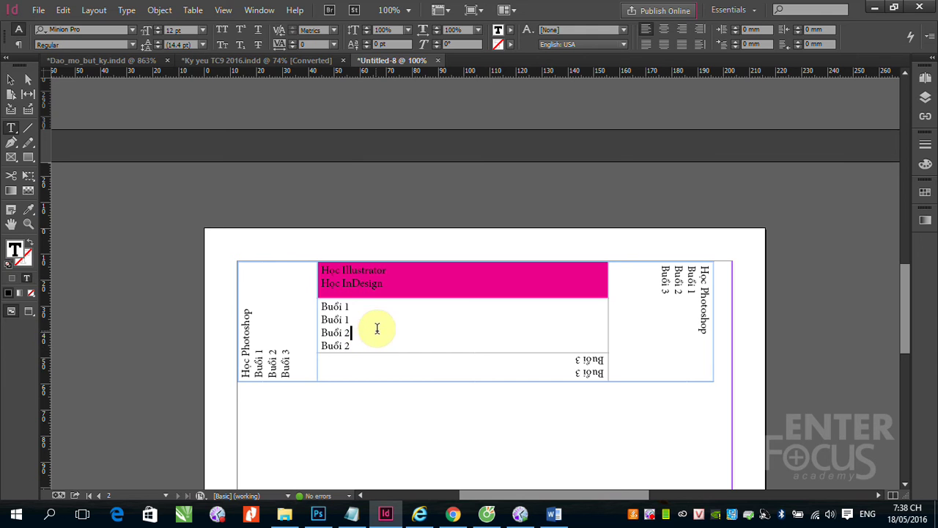
Select the row of the merged Buổi 1 and Buổi 2 cell and fill it with the cyan swatch C=100 M=0 Y=0 K=0.
right_click(378, 329)
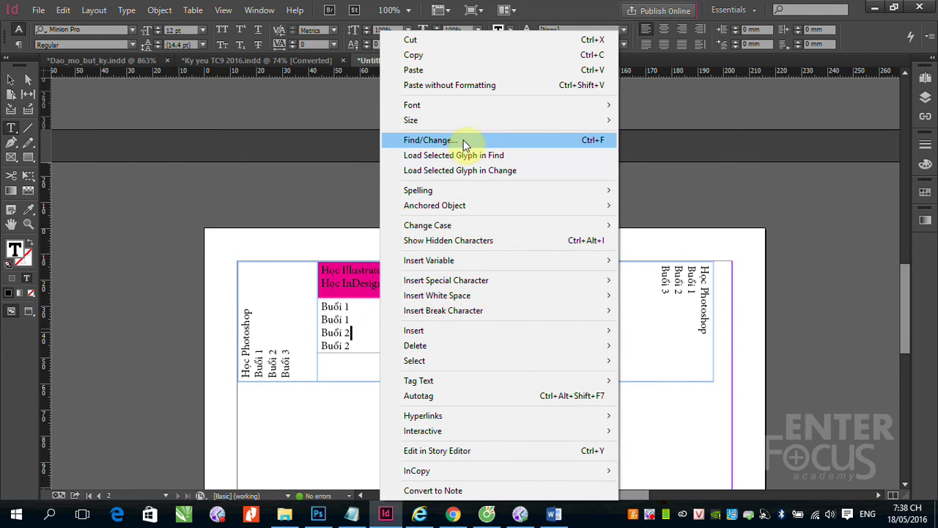
click(443, 360)
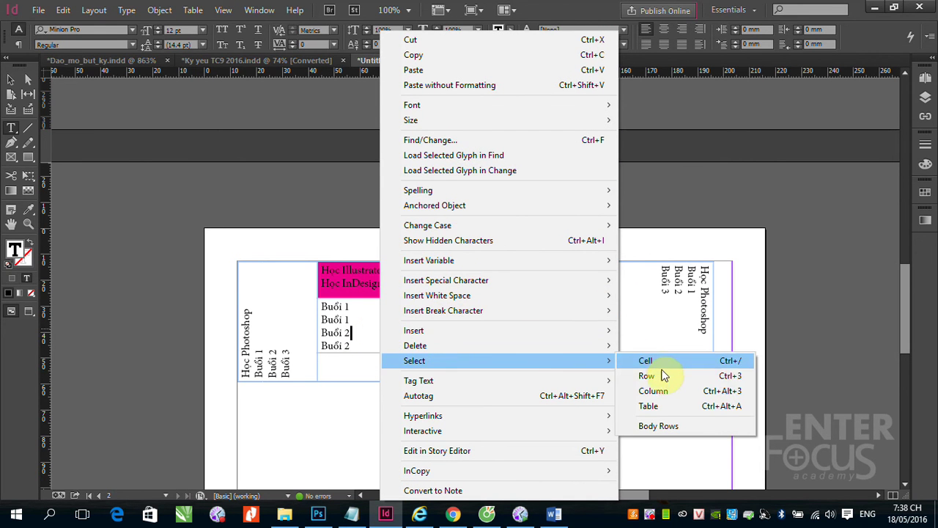
click(651, 374)
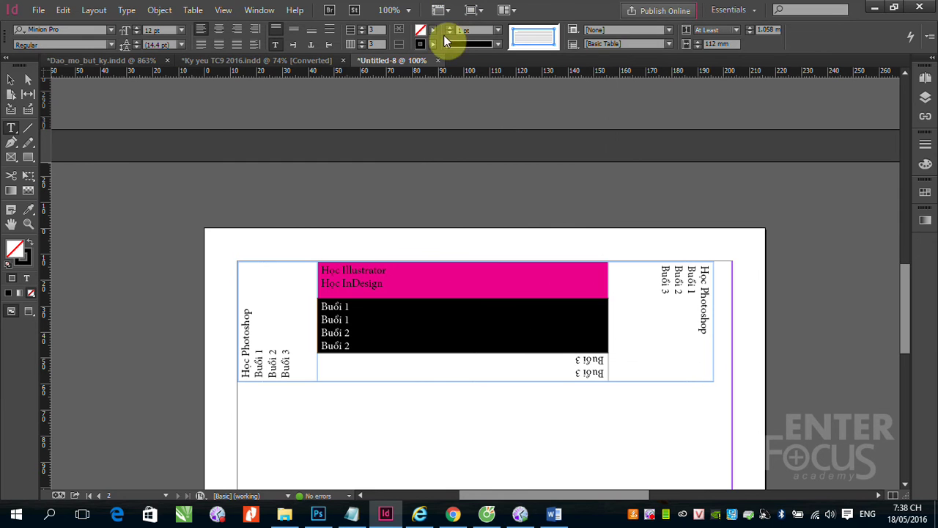
click(431, 28)
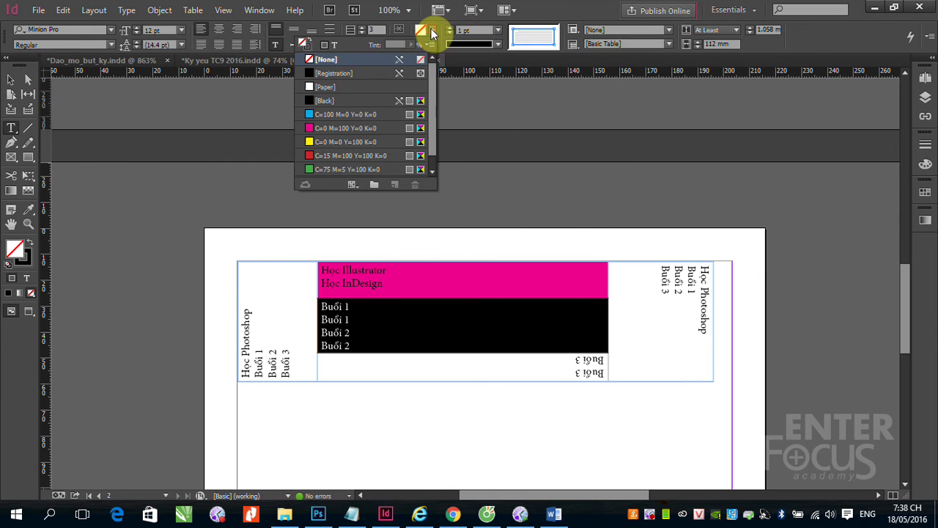
click(345, 114)
click(425, 375)
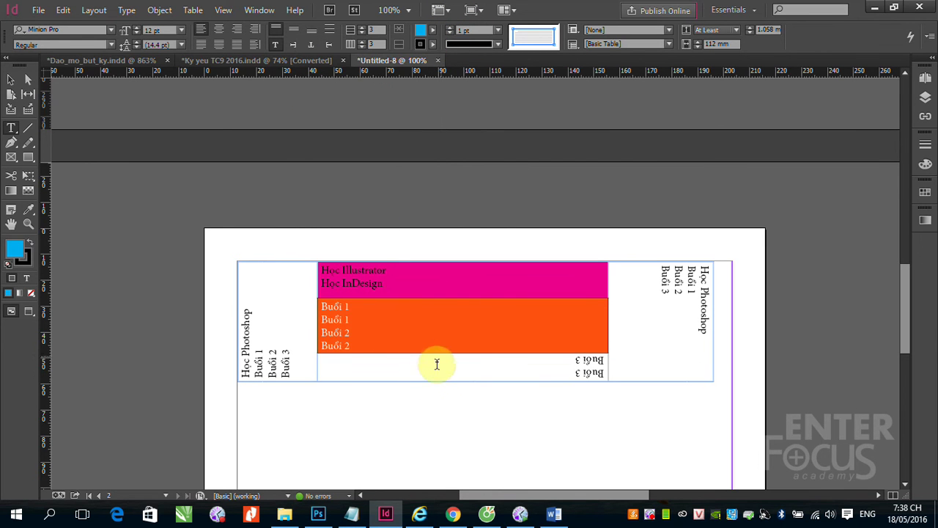
click(431, 371)
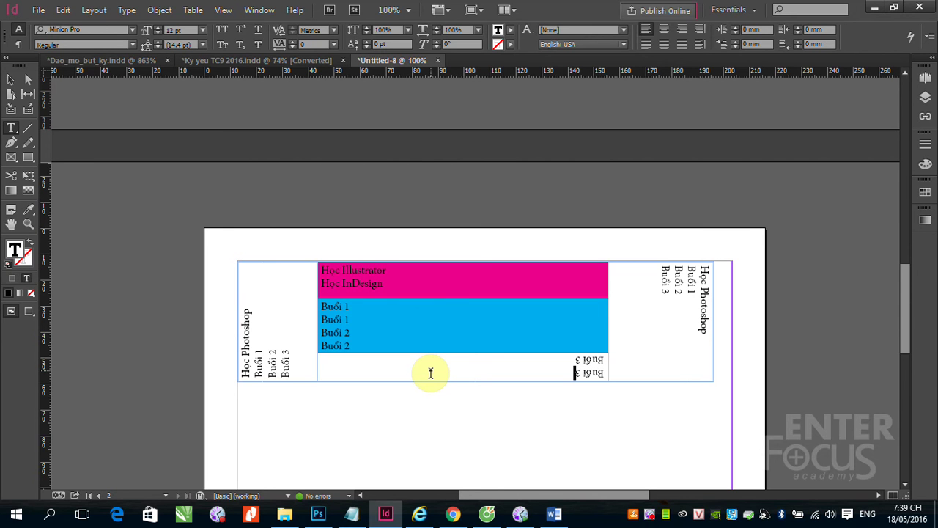
Switch to Word to view the original table in Bang.docx, and return to the InDesign document.
scroll(513, 344, down, 3)
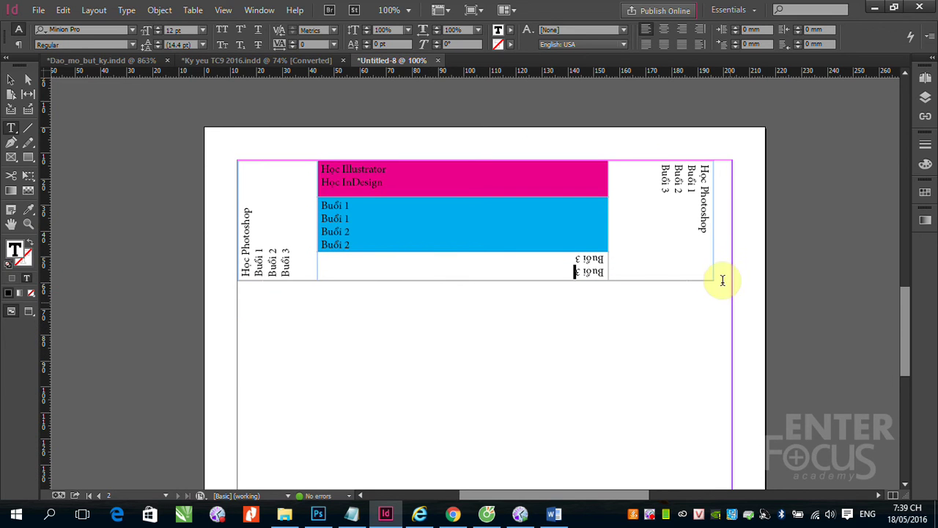
click(554, 514)
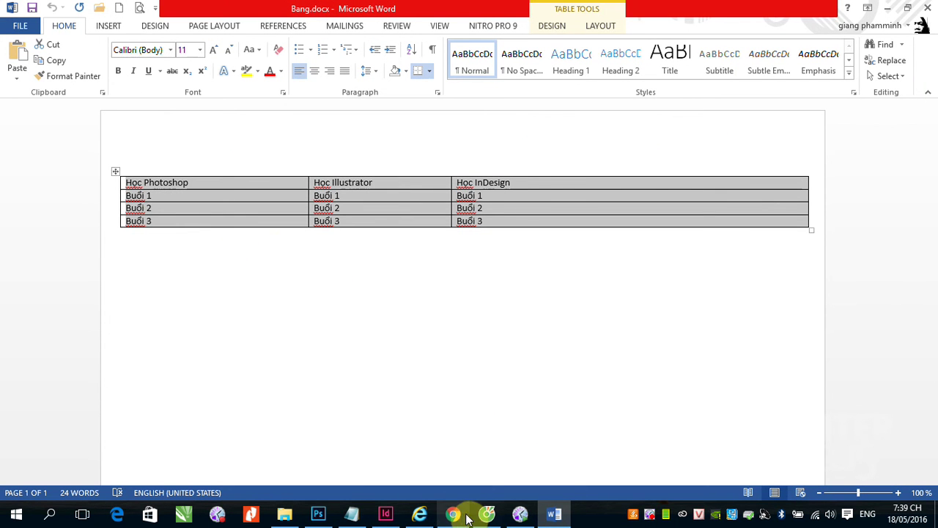
click(386, 514)
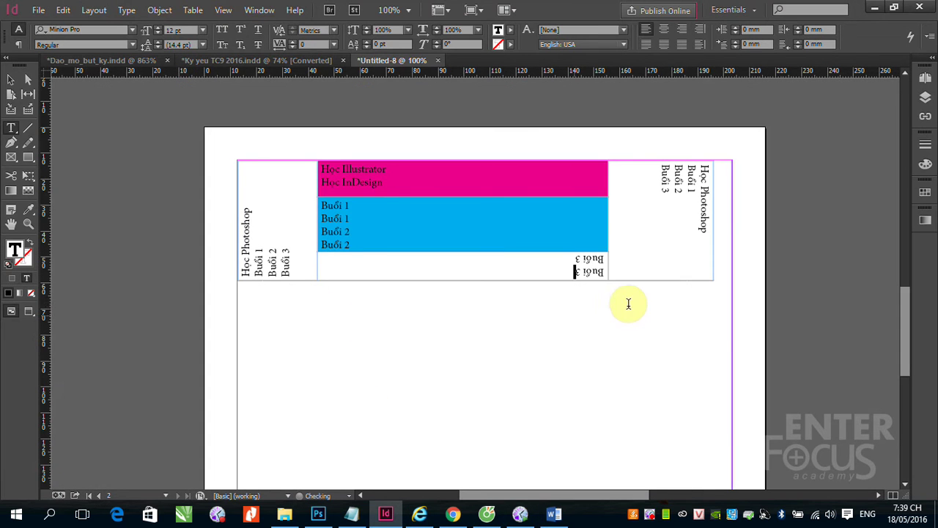
Add tab-separated text below the table: Học Photoshop, Học Illustrator, Học InDesign, followed by rows of Buổi 1, Buổi 2 and Buổi 3, three times each.
scroll(565, 377, down, 3)
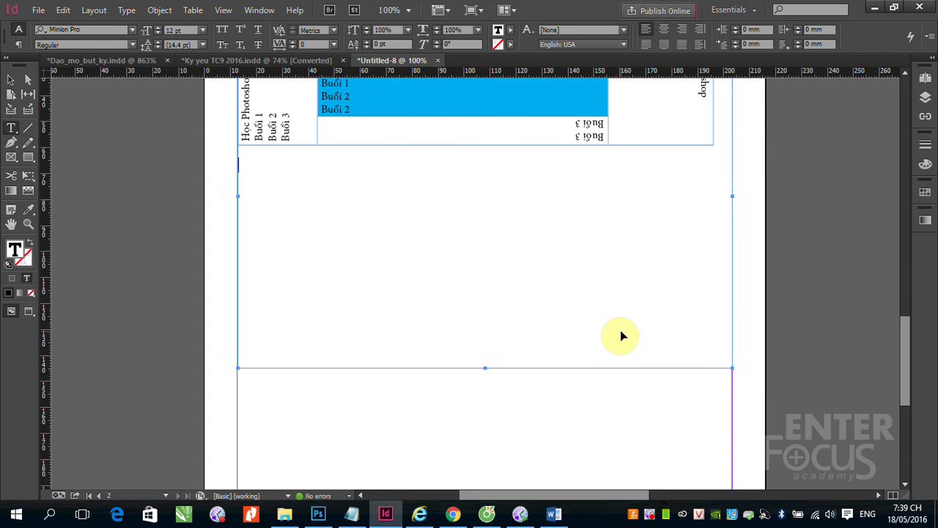
text(Học Photoshop	Học Illustrator	Học InDesign Buổi 1	Buổi 1	Buổi 1 Buổi 2	Buổi 2	Buổi 2 Buổi 3	Buổi 3	Buổi 3)
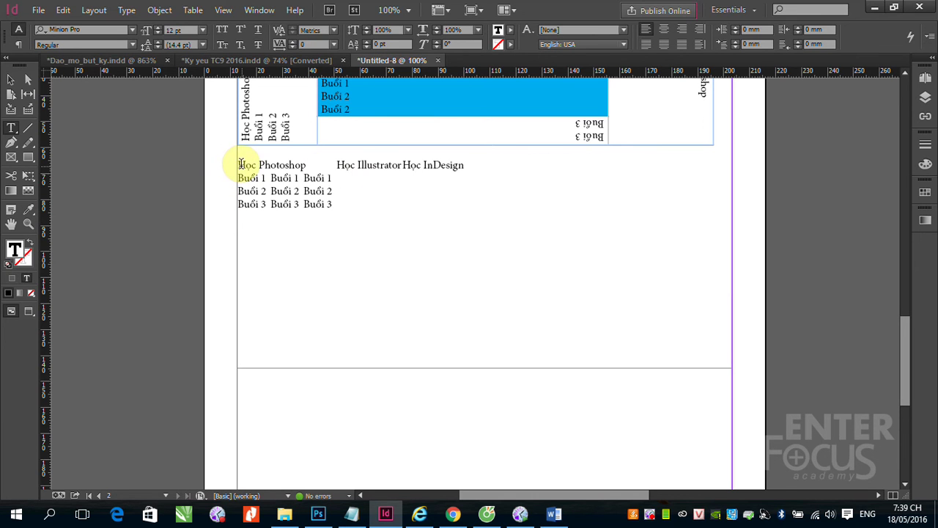
Convert the four lines of tab-separated text into a table, with Tab as column separator, Paragraph as row separator and the [Basic Table] style.
drag(241, 164, 334, 204)
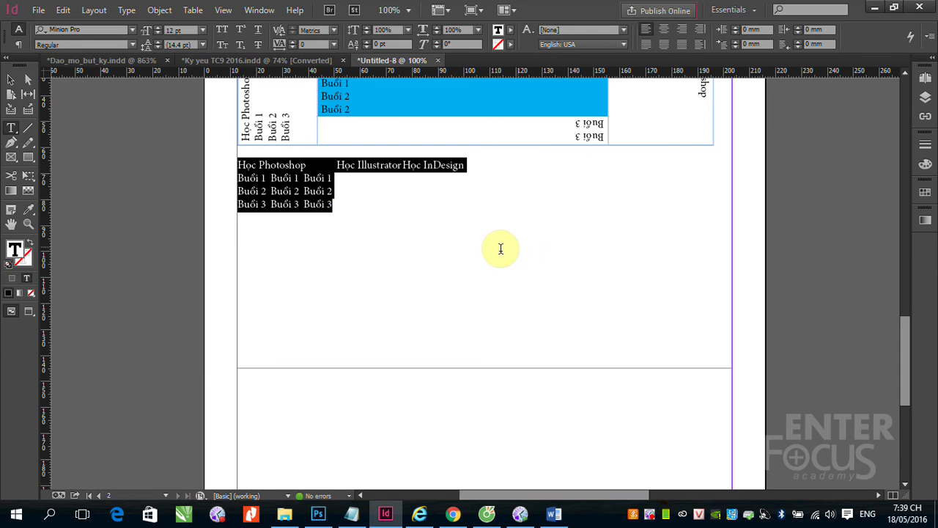
scroll(500, 249, up, 1)
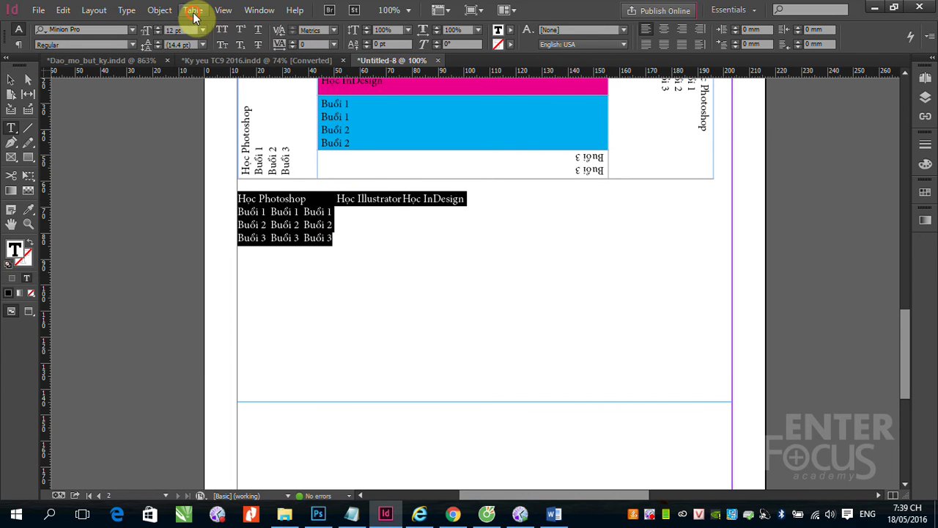
click(193, 10)
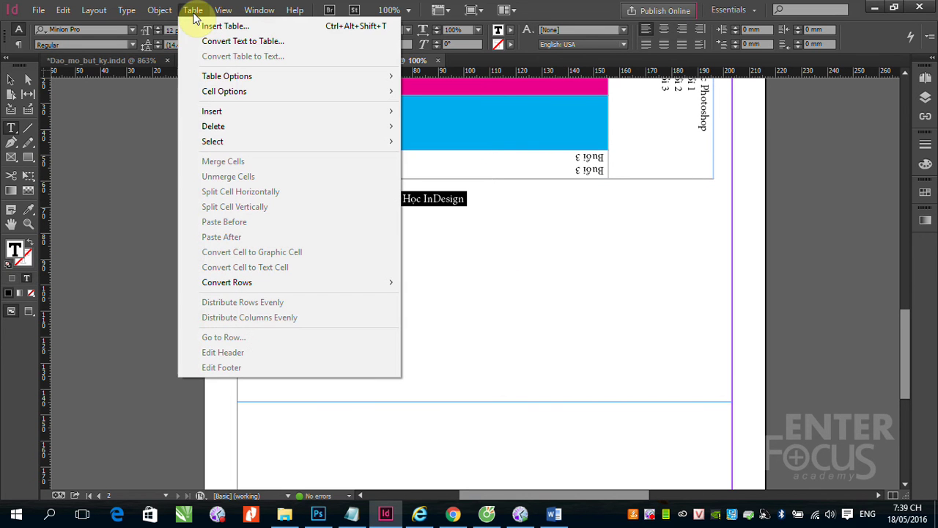
click(225, 46)
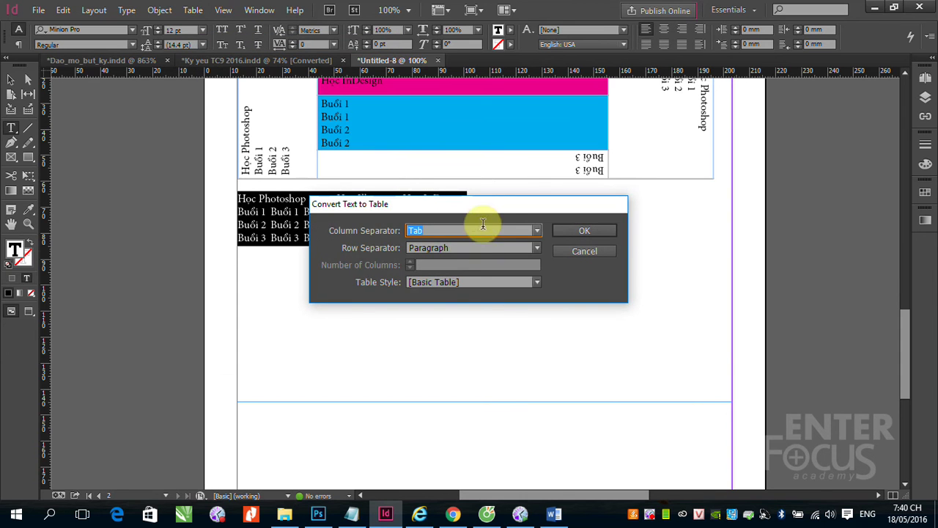
drag(575, 253, 543, 255)
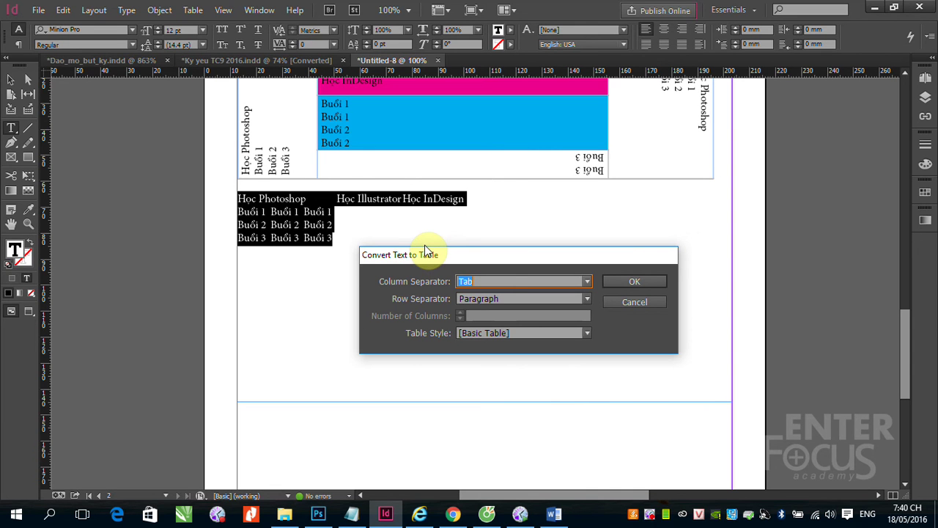
click(587, 281)
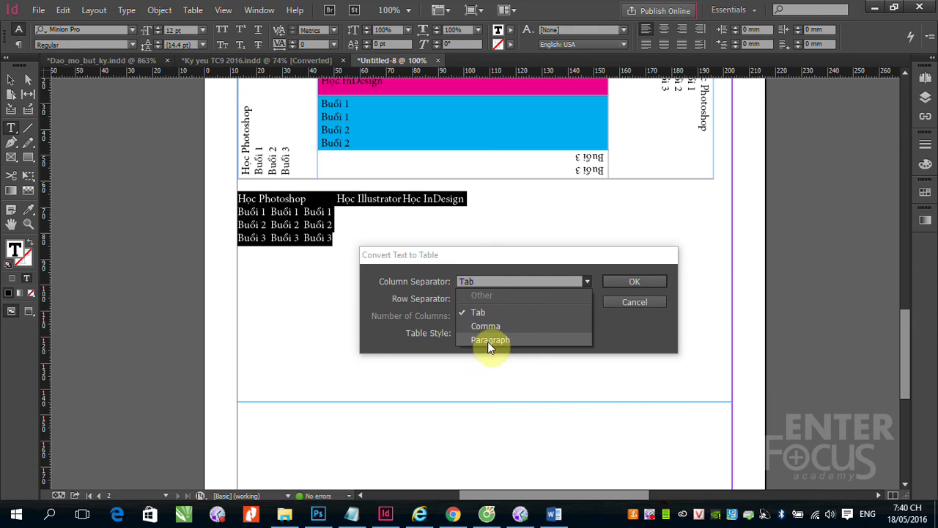
click(416, 270)
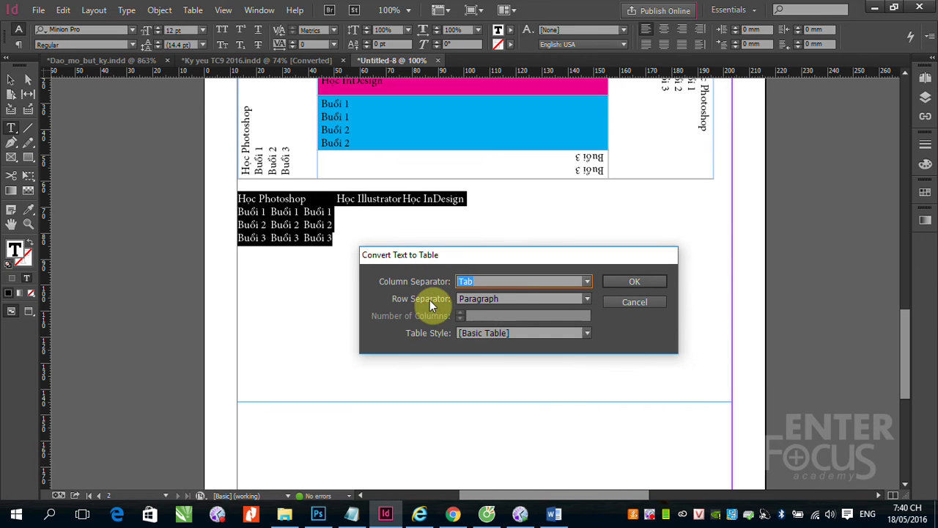
click(624, 282)
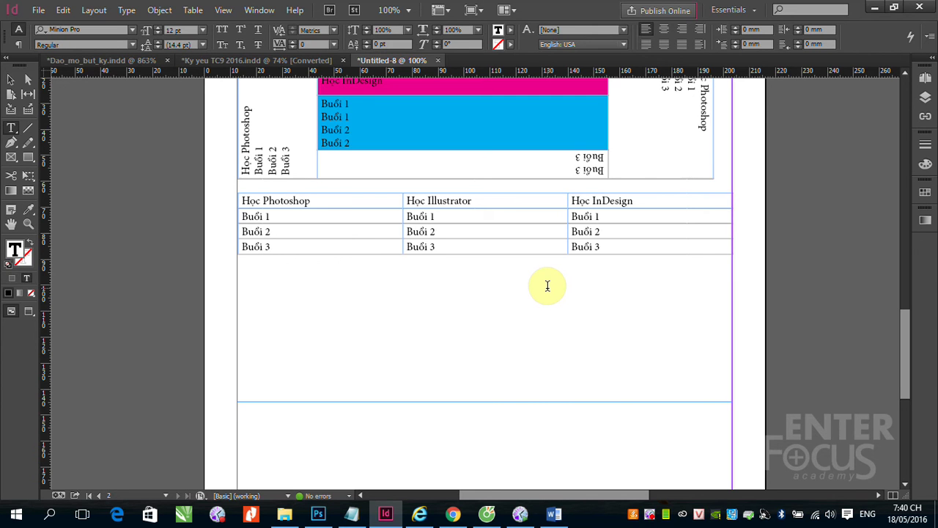
Select all cells of the new three-column table and convert the table back to tab-separated text.
click(192, 11)
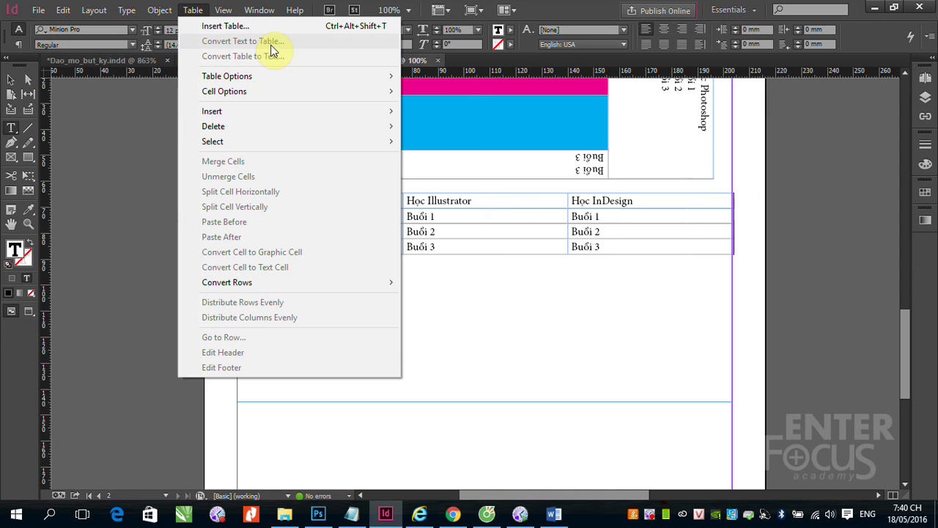
click(513, 222)
click(242, 200)
drag(266, 199, 592, 242)
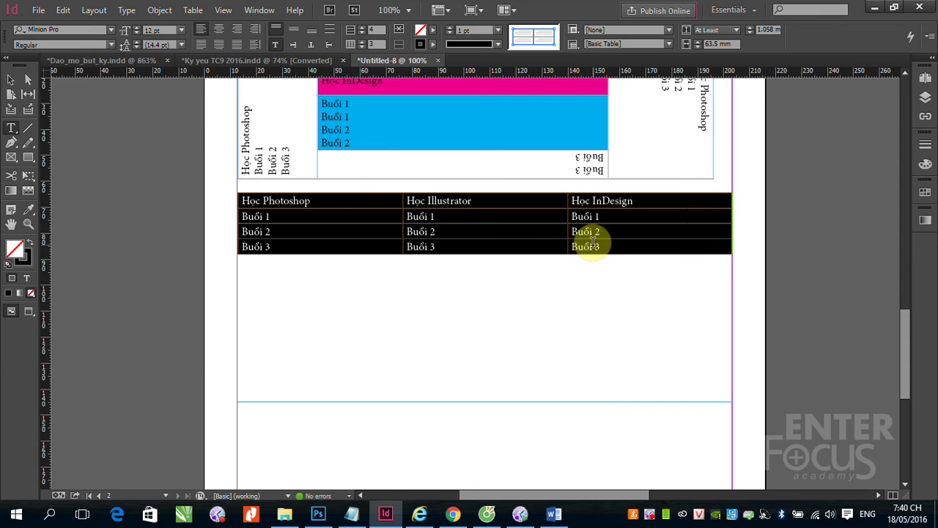
click(194, 10)
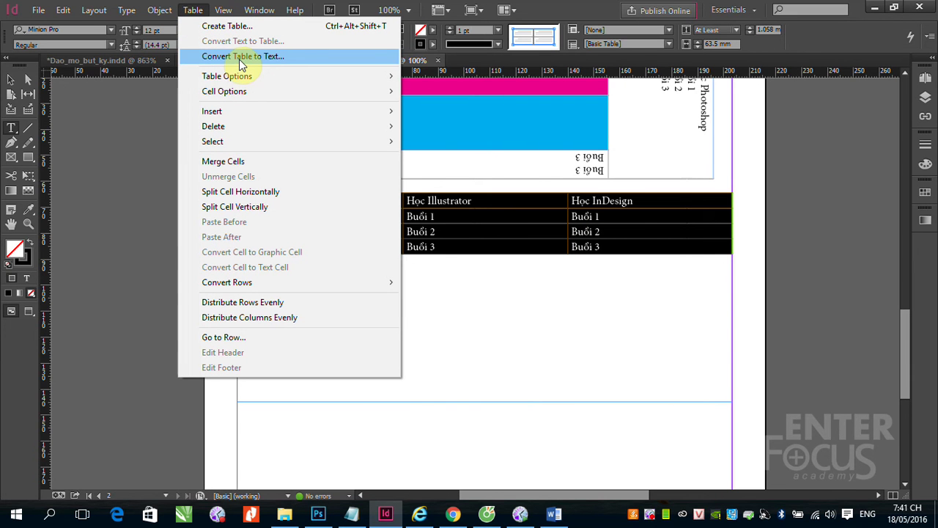
click(241, 64)
click(548, 248)
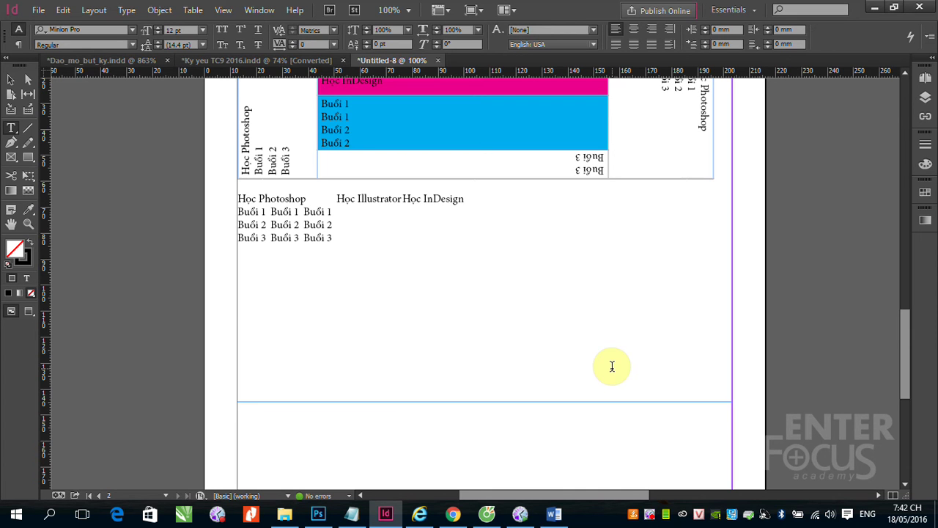
right_click(651, 513)
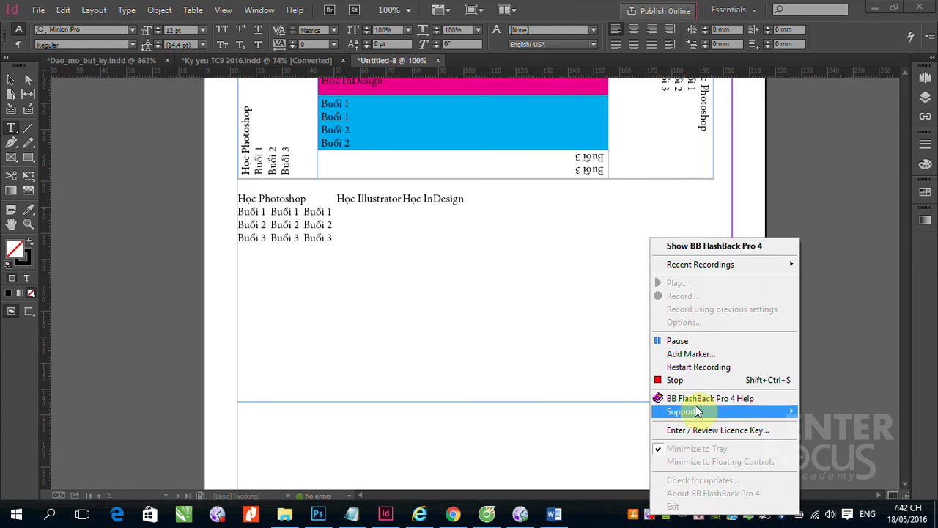